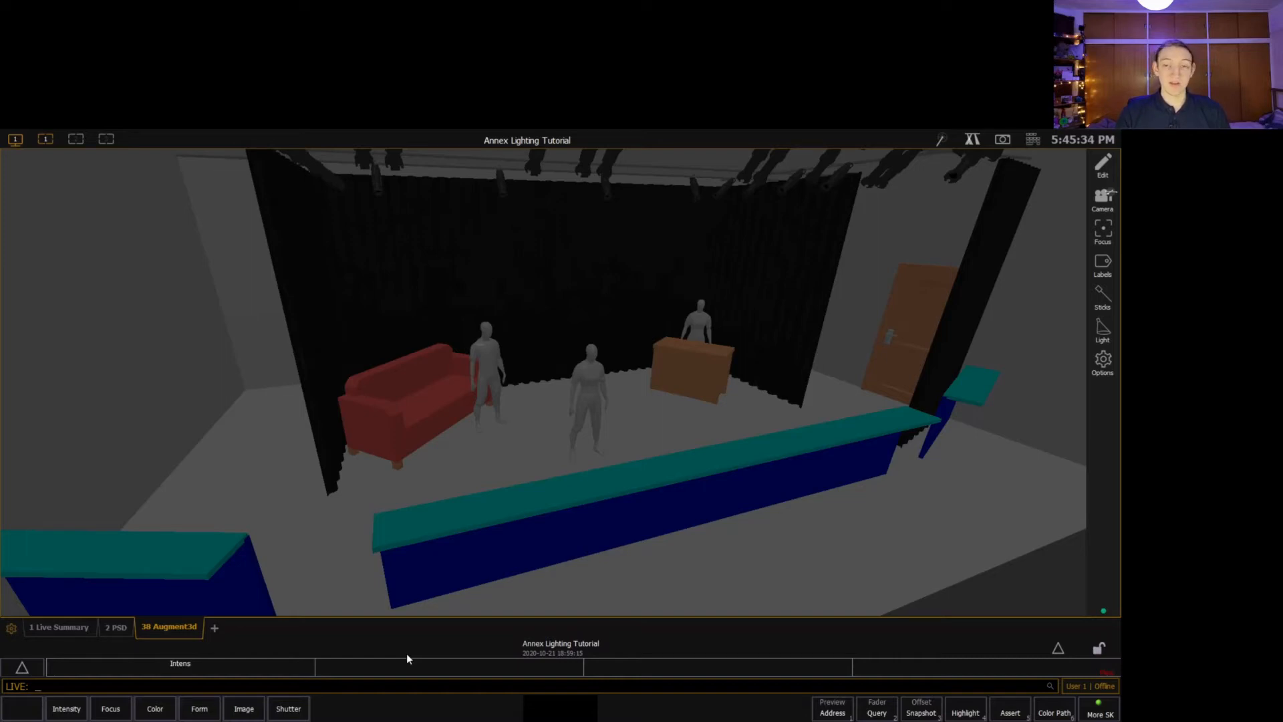
Set channel 1 to 50 percent intensity and channel 8 to 100 percent.
type("1 ")
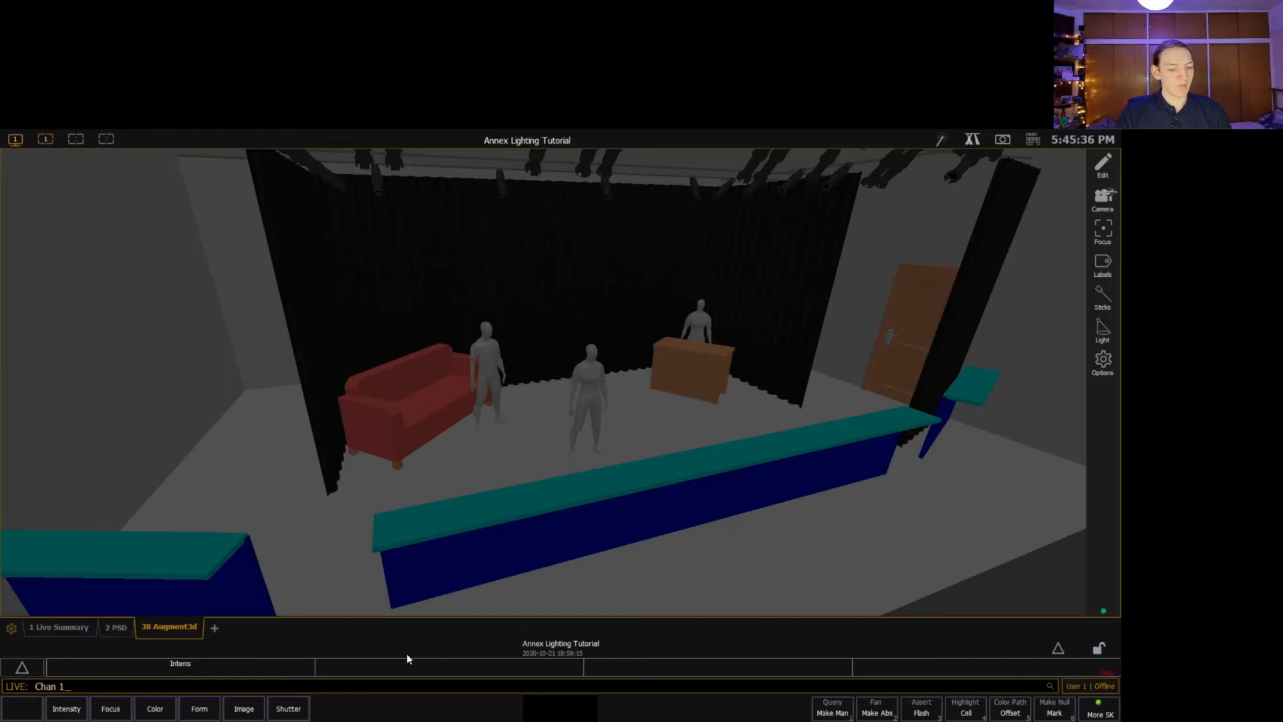
type("@")
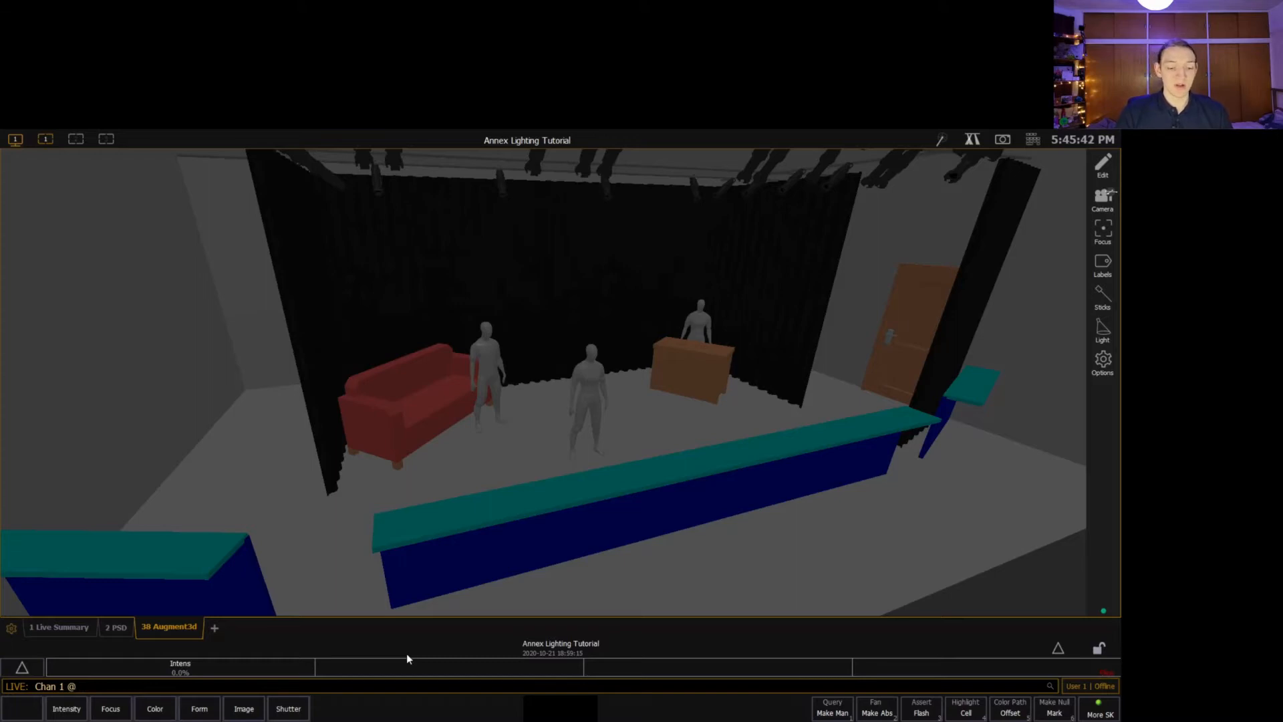
type("50")
key("Return")
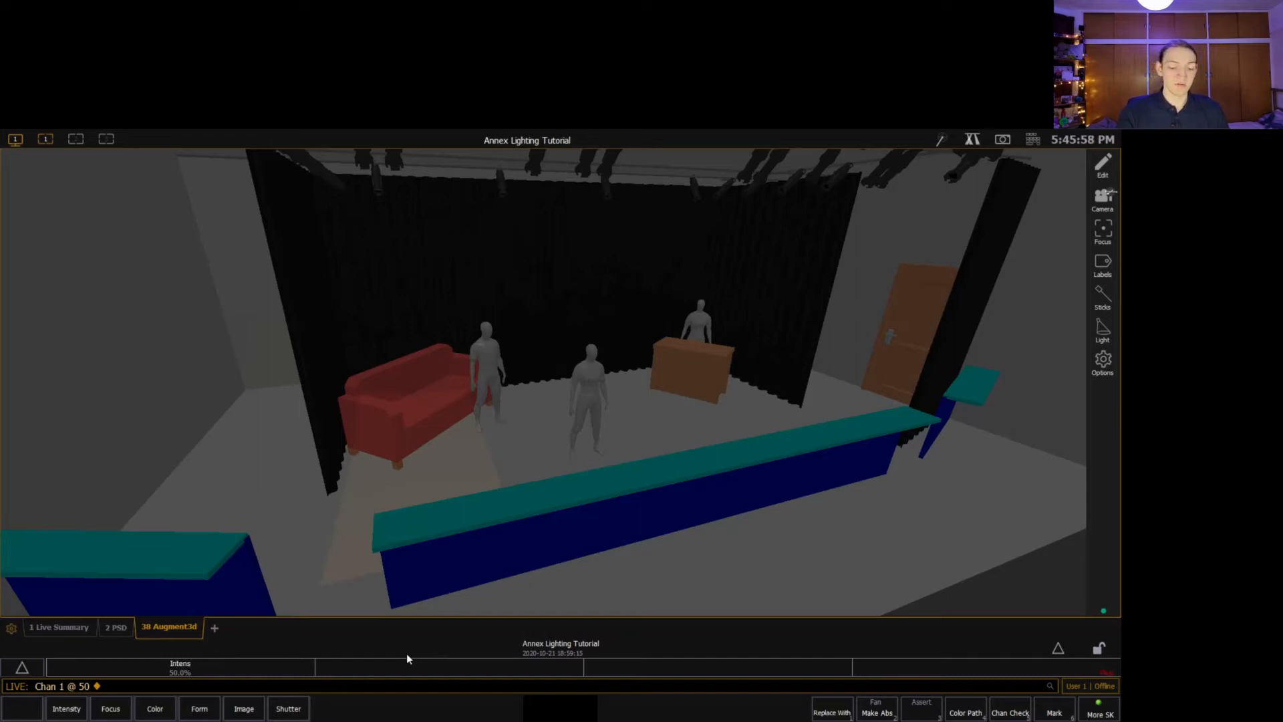
type("8@100")
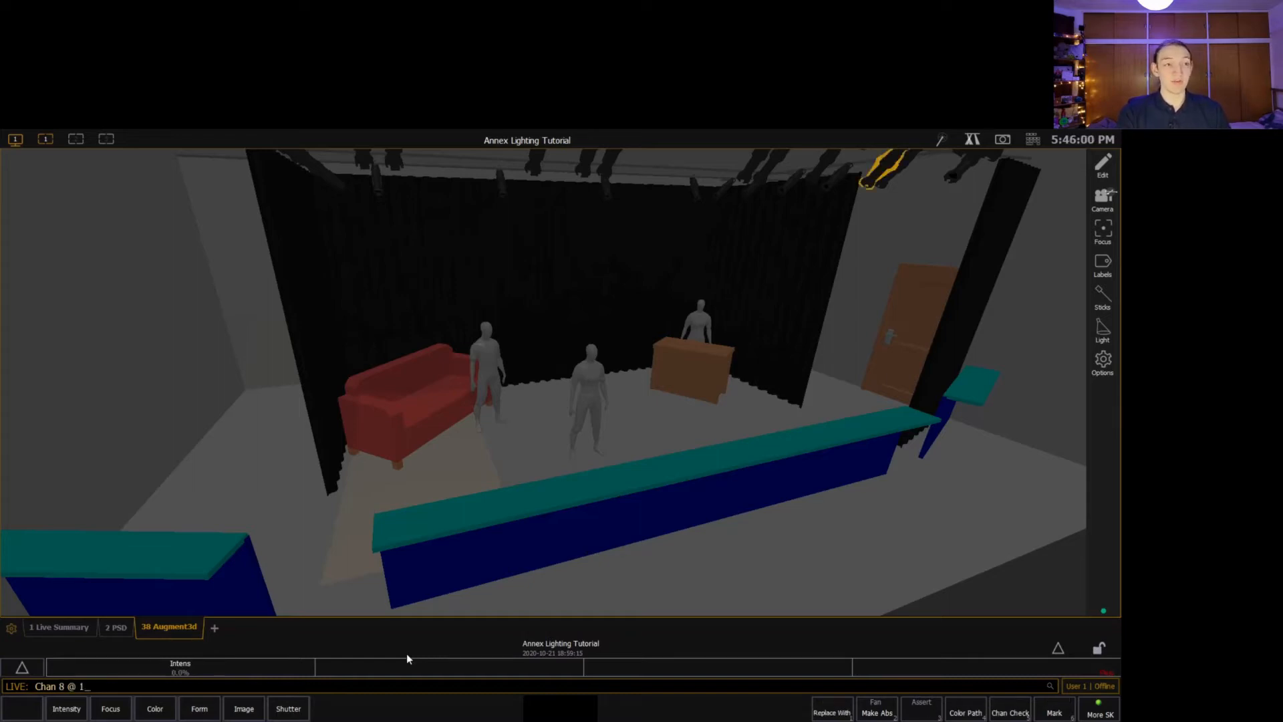
key("Return")
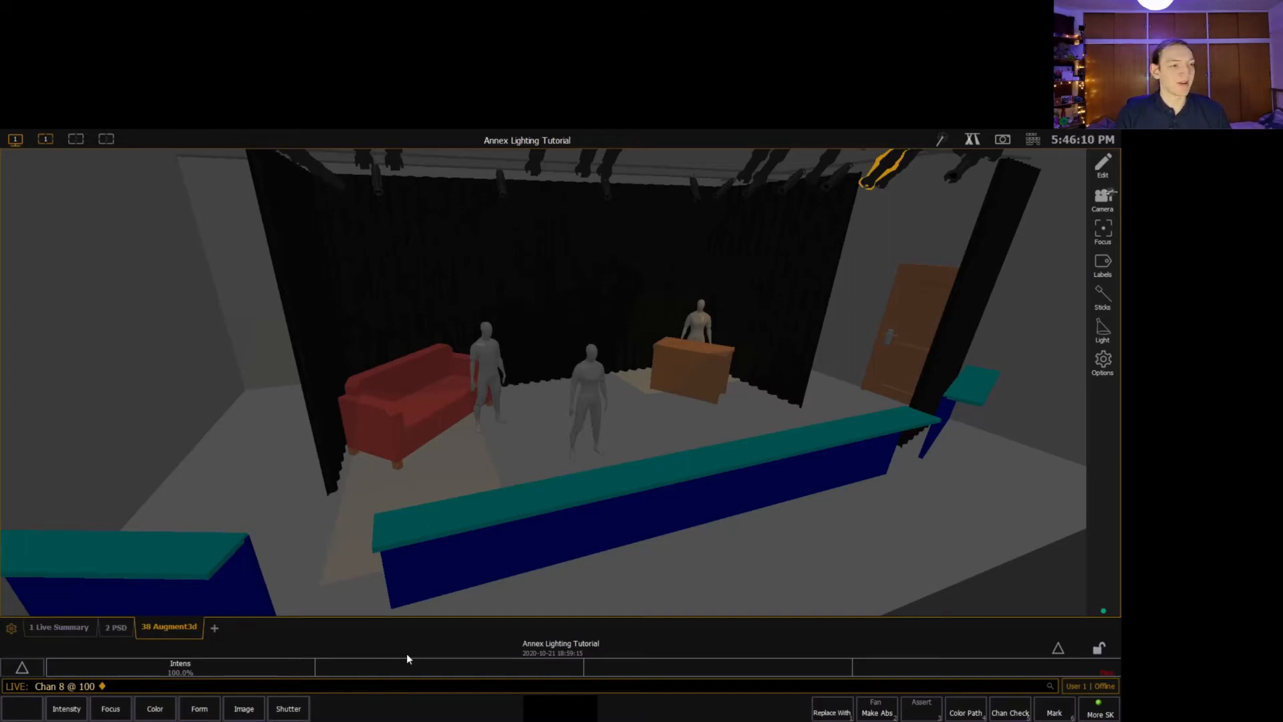
Bring channel 2 up to 50 percent intensity.
type("25")
key("BackSpace")
type("@ 5")
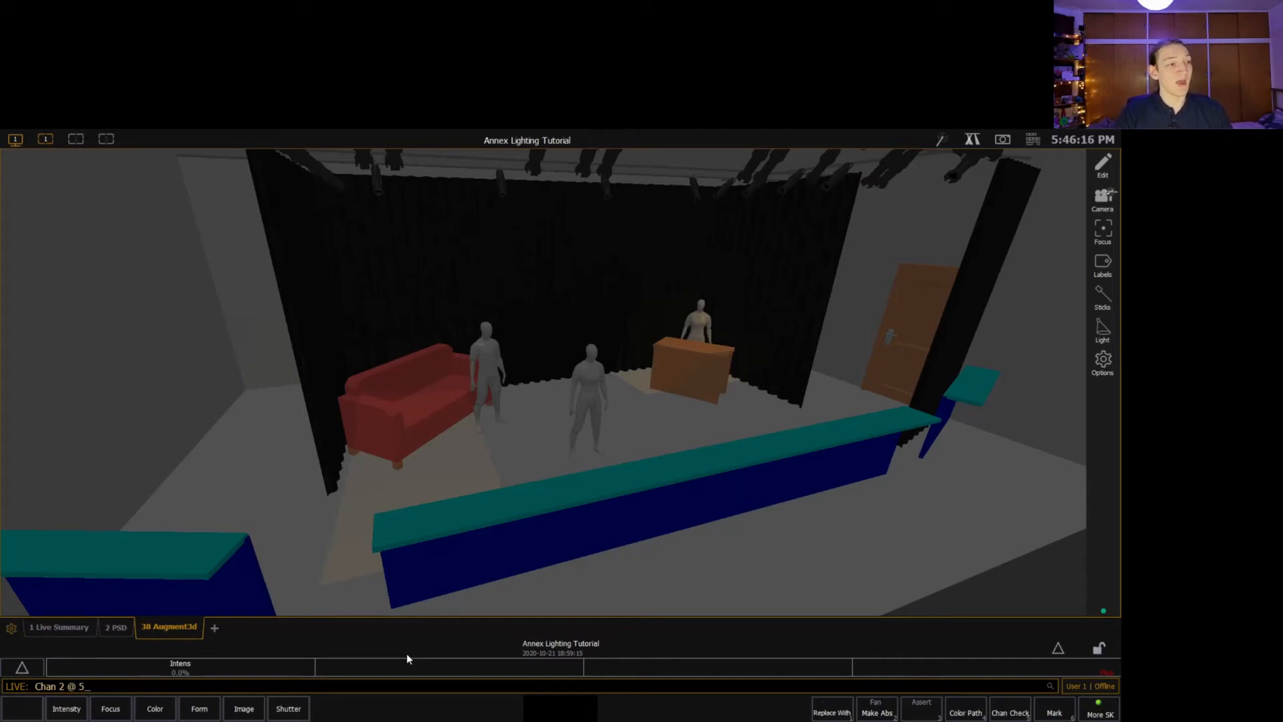
type("0")
key("Return")
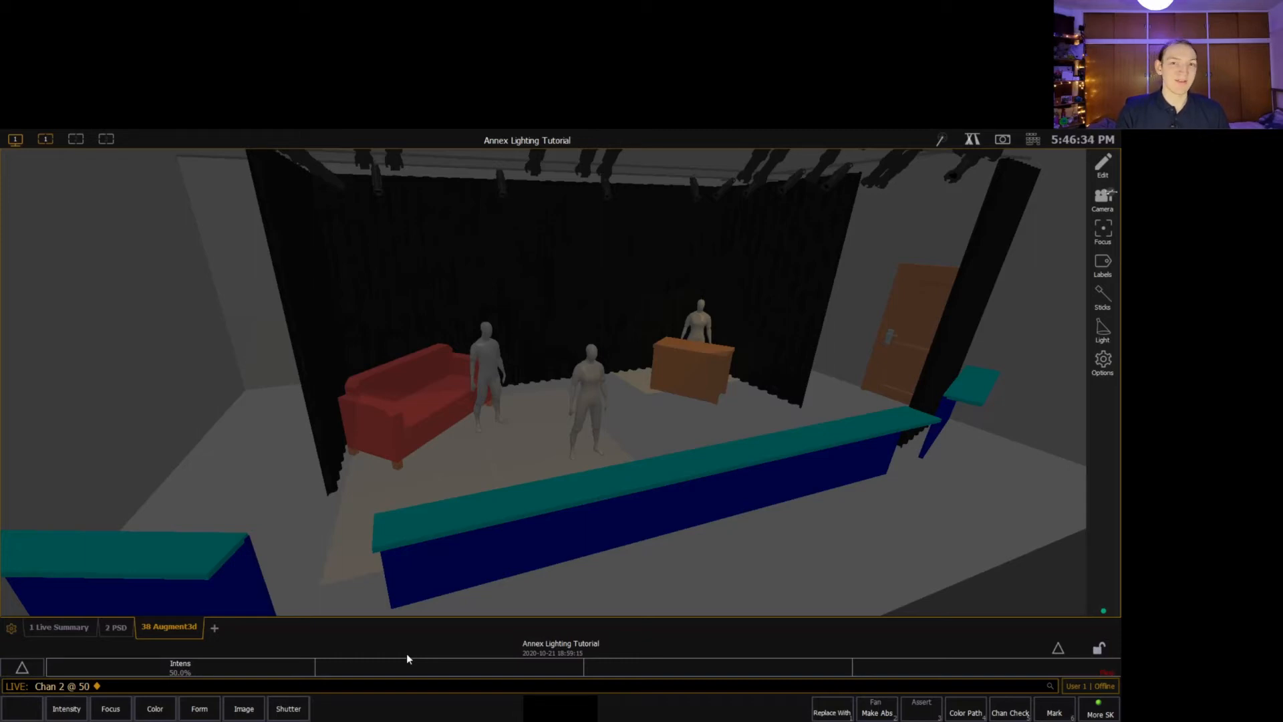
Set channel 2 to 5 percent intensity and check the channel levels in the Live Summary.
type("2 @ 05")
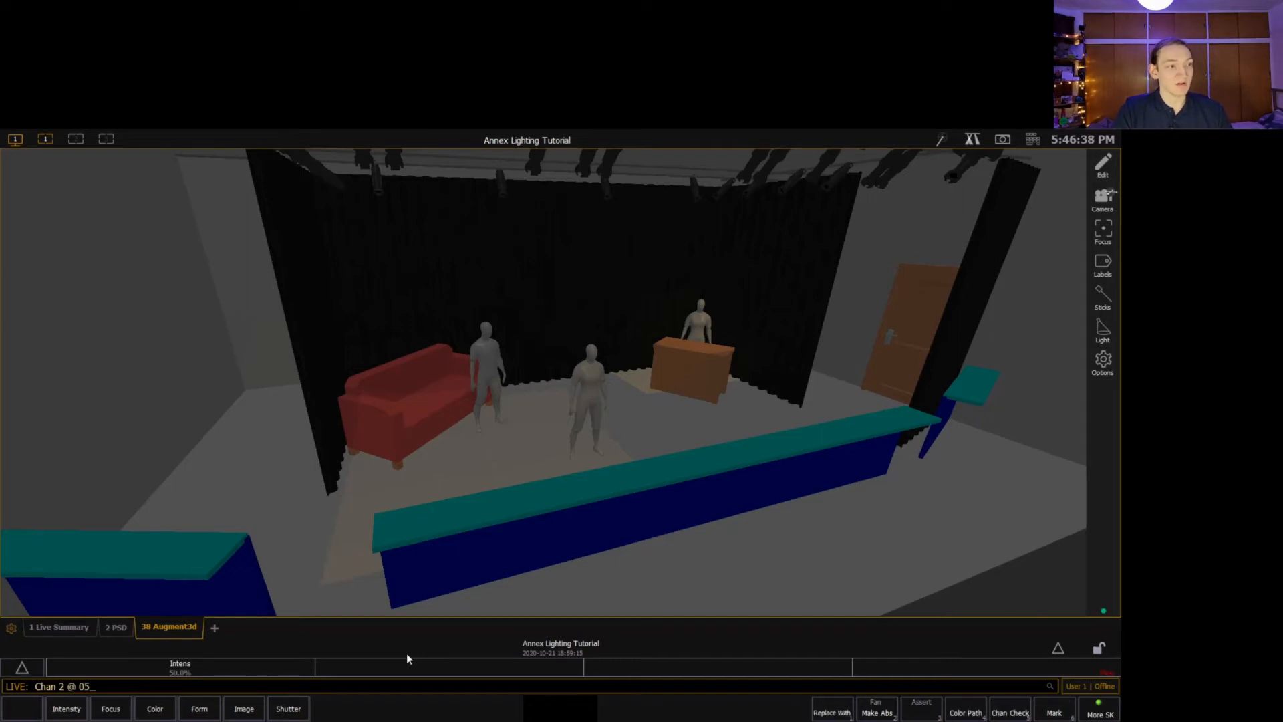
key("Return")
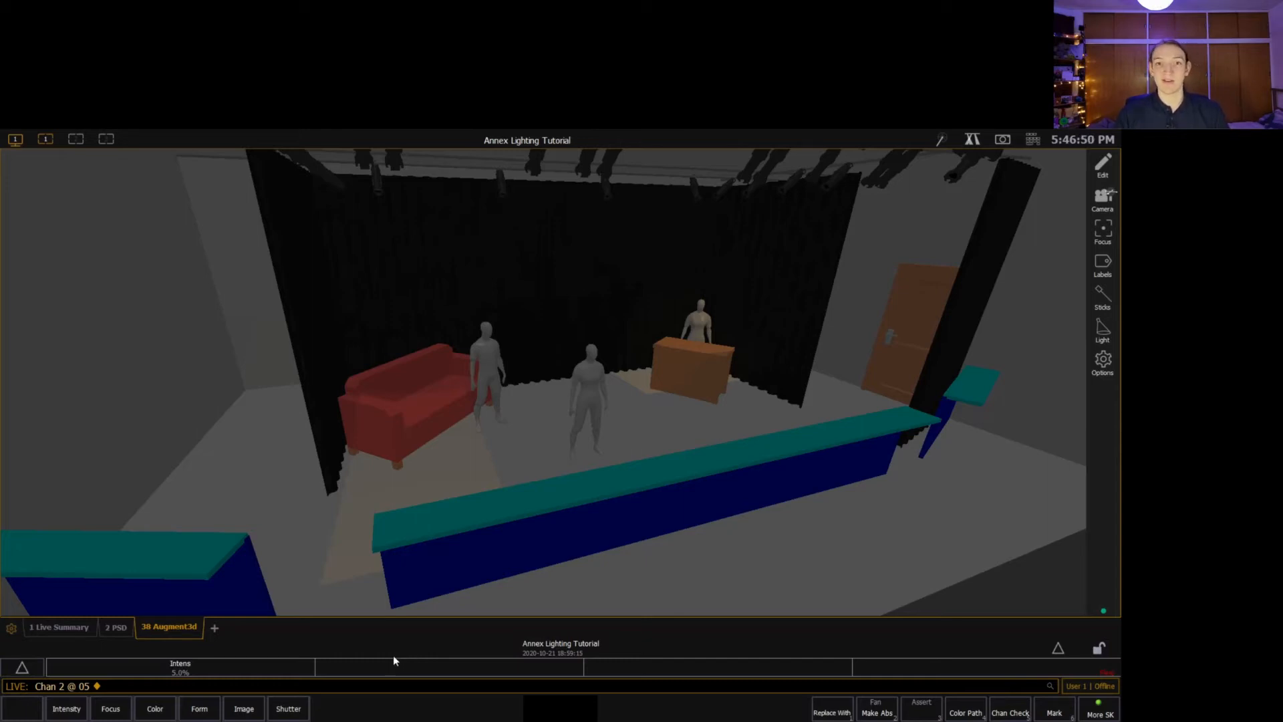
left_click(57, 631)
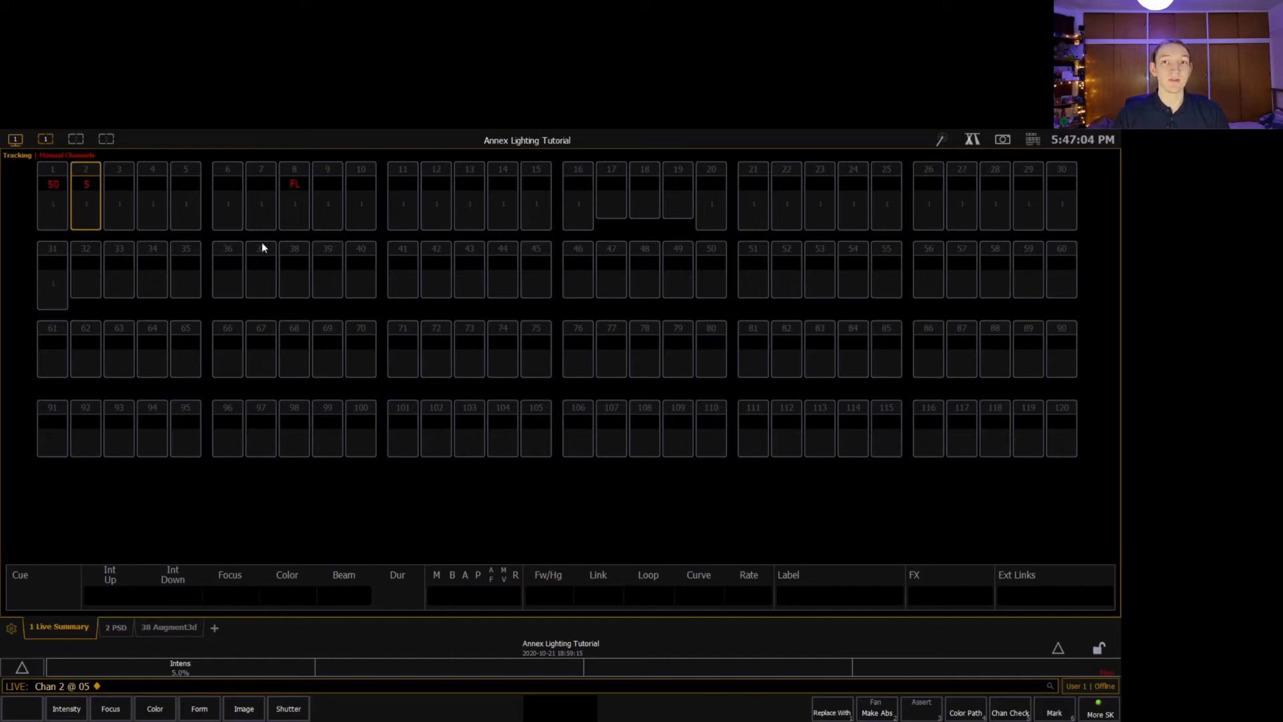
Return to the Augment3d view, set channel 1 to 0 percent and take channel 8 to Out.
left_click(175, 633)
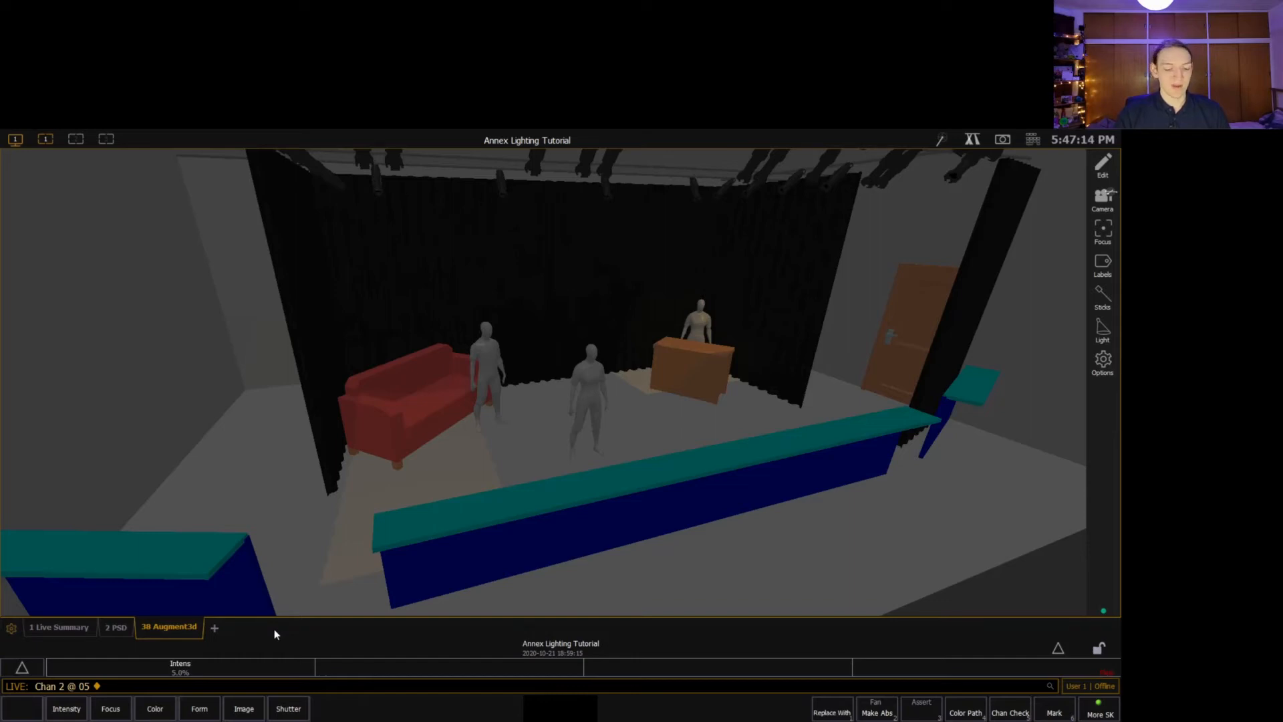
type("1 ")
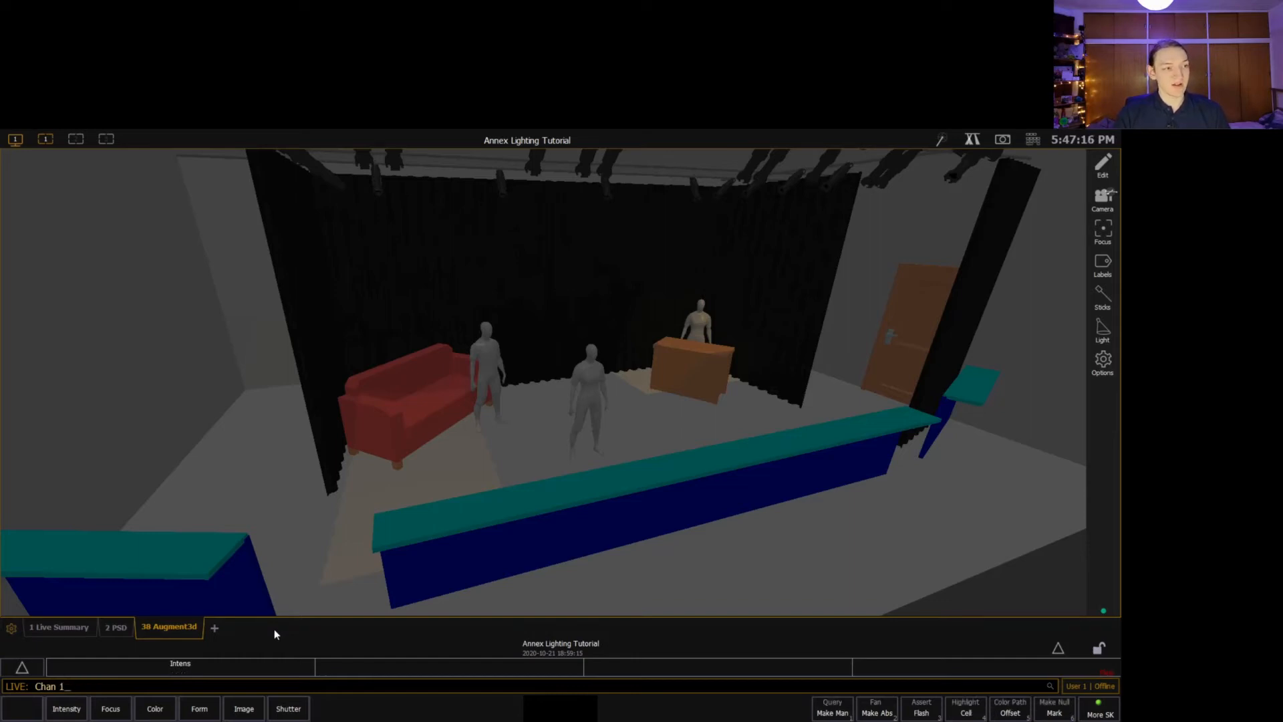
type("@ ")
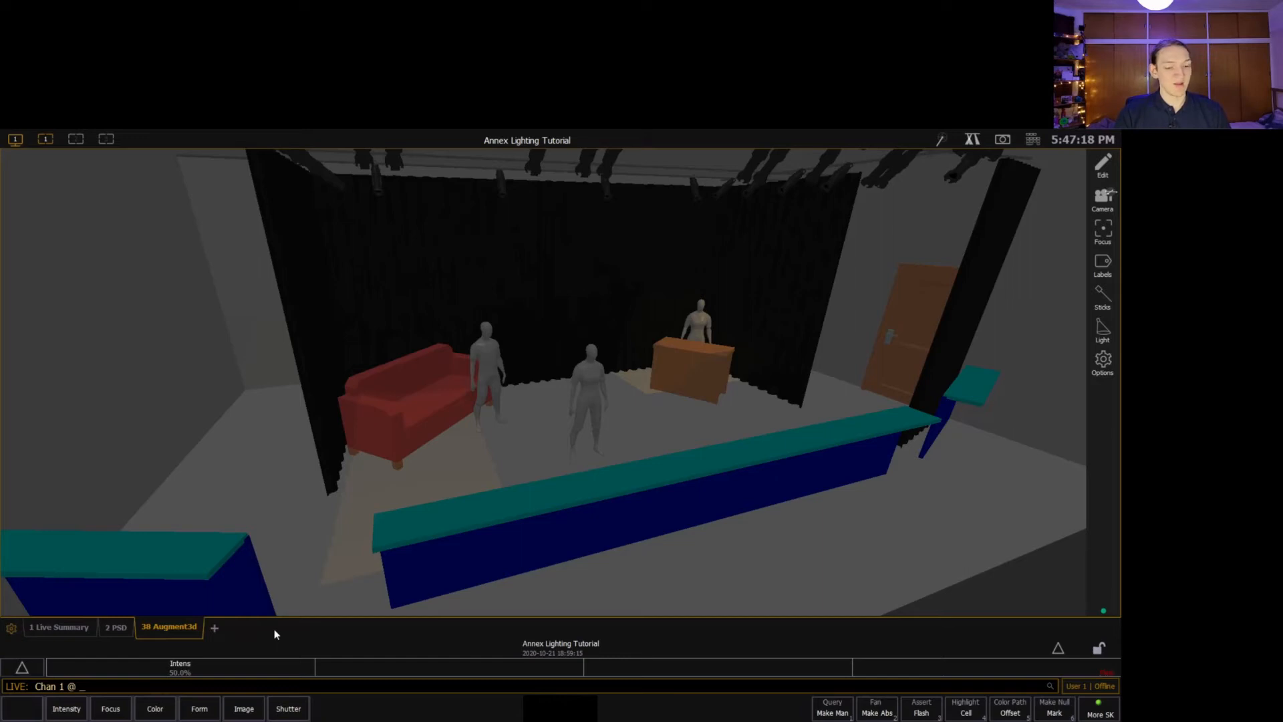
type("0")
key("Return")
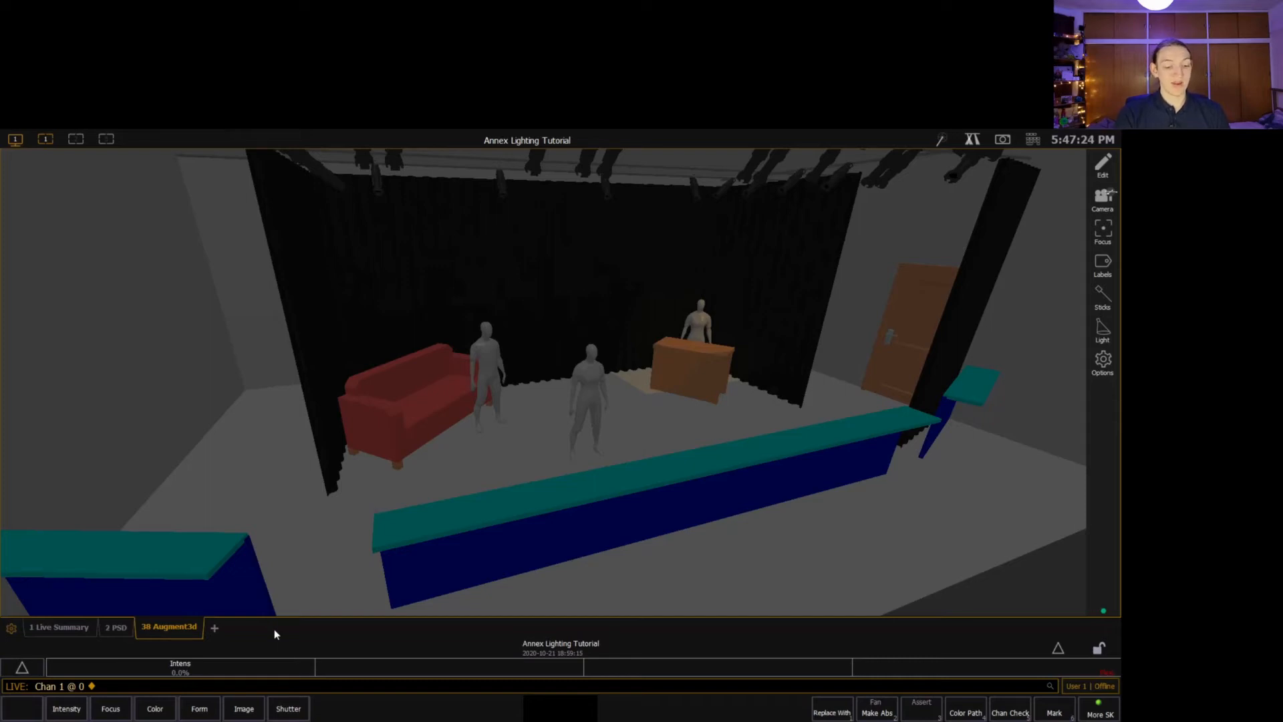
type("8@")
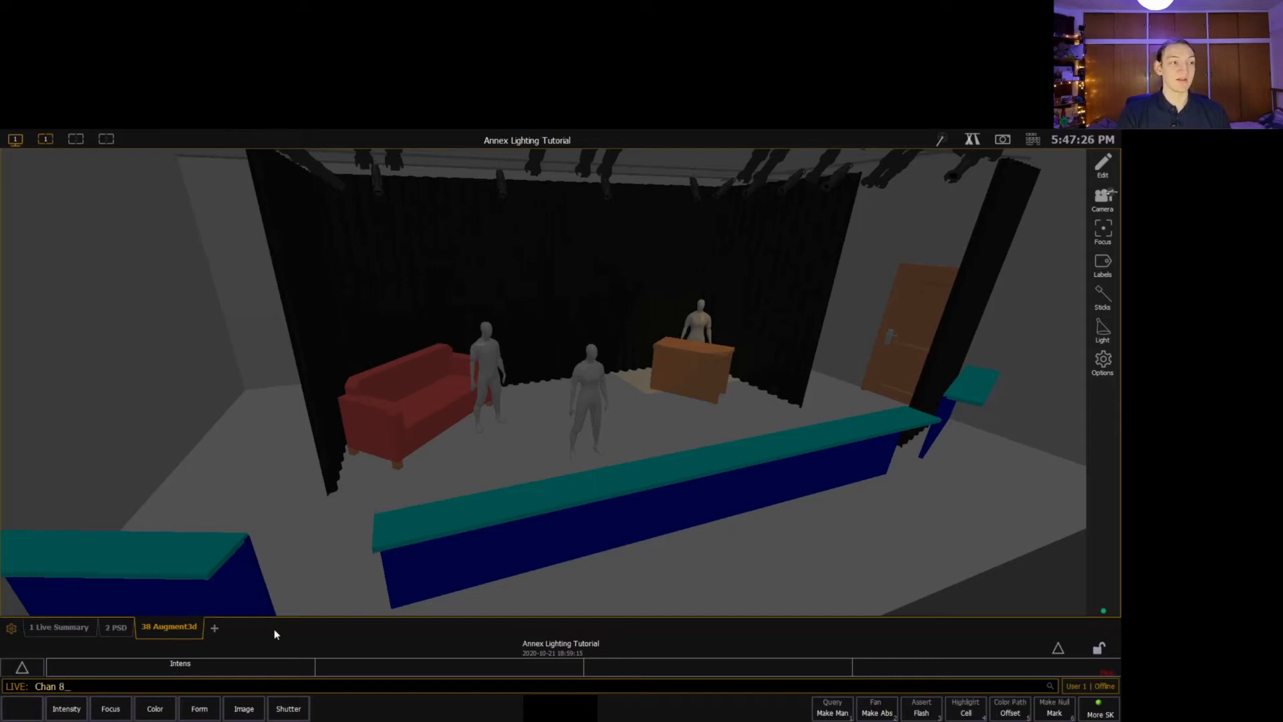
type("o")
key("Return")
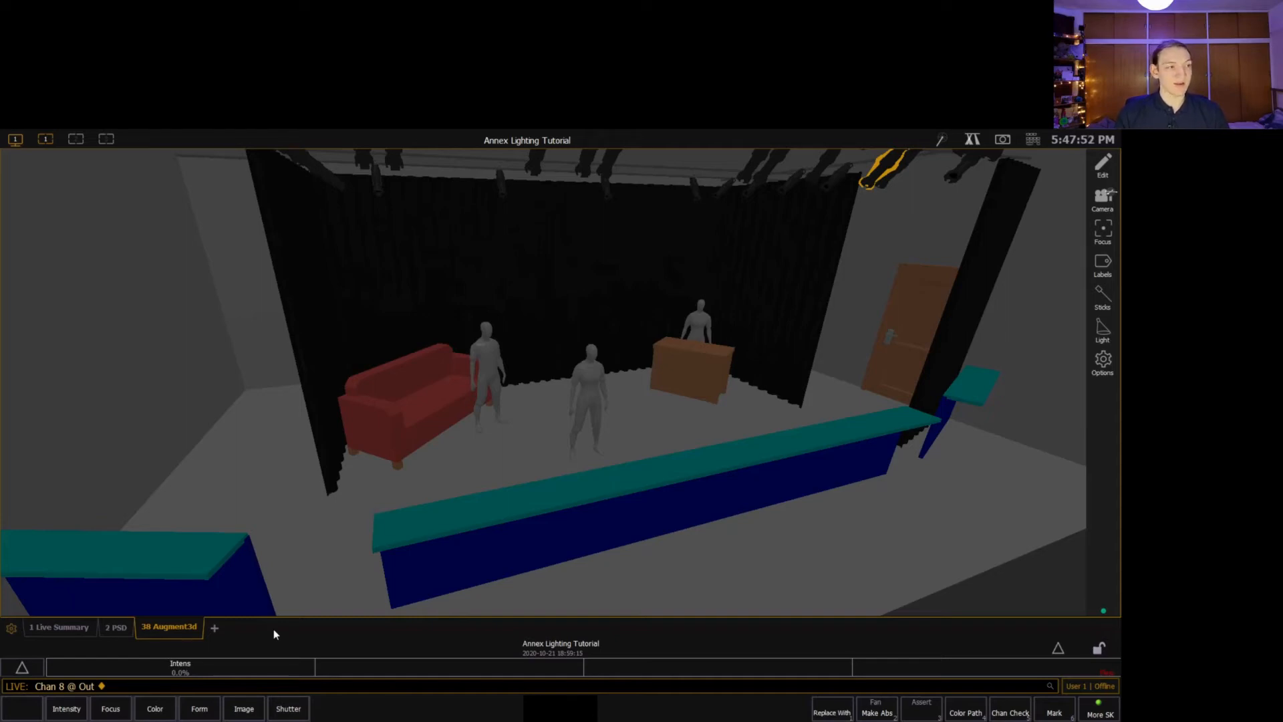
Show the Live Summary and release channel 2's manual level with Sneak.
left_click(74, 625)
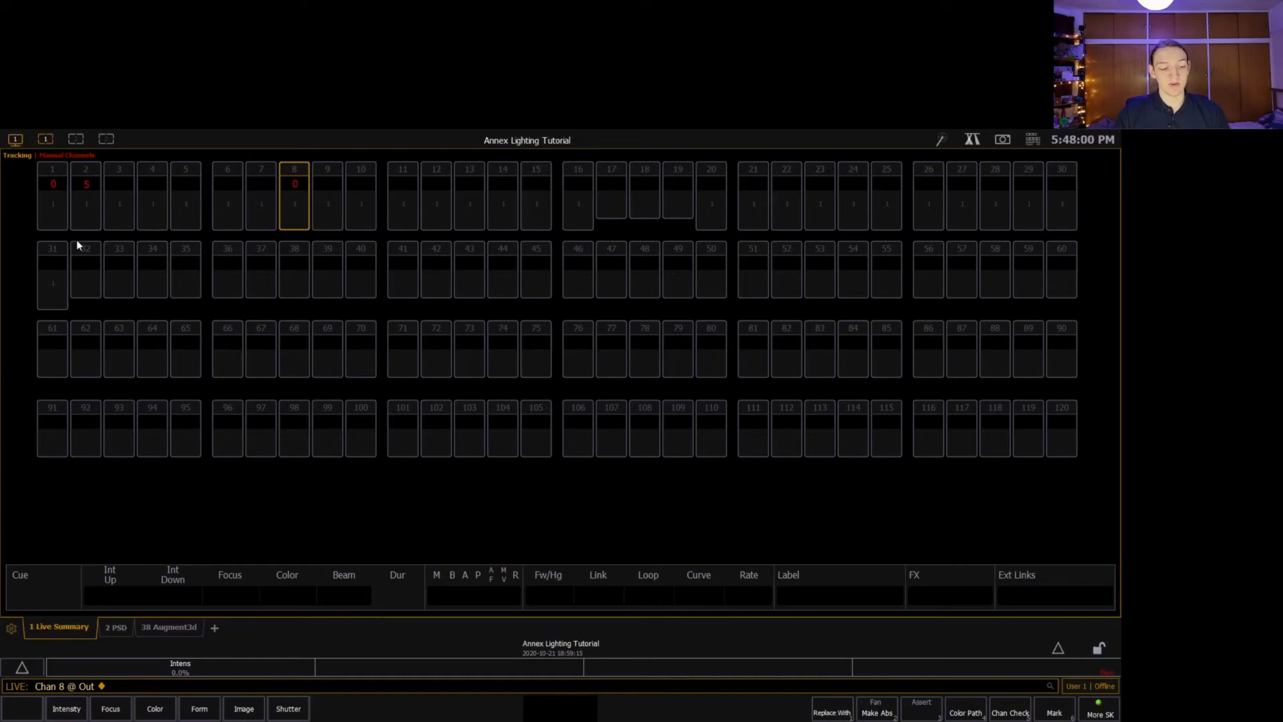
key("2")
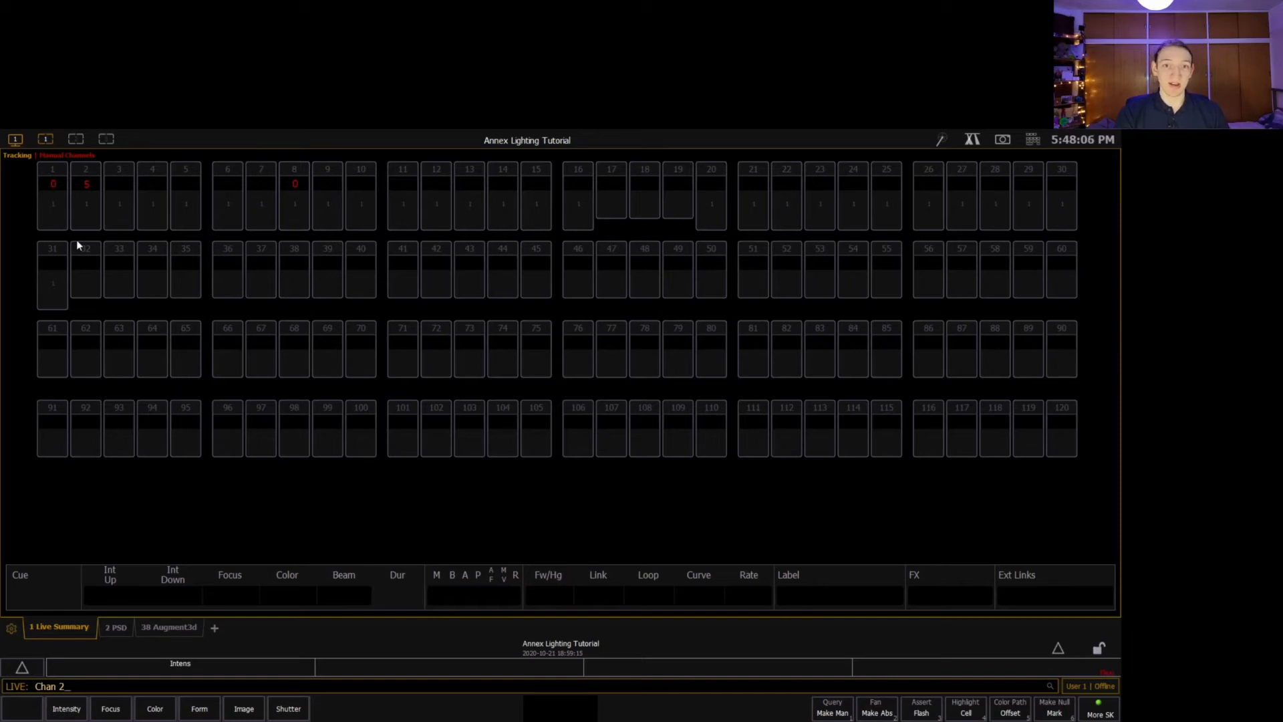
key("ctrl+n")
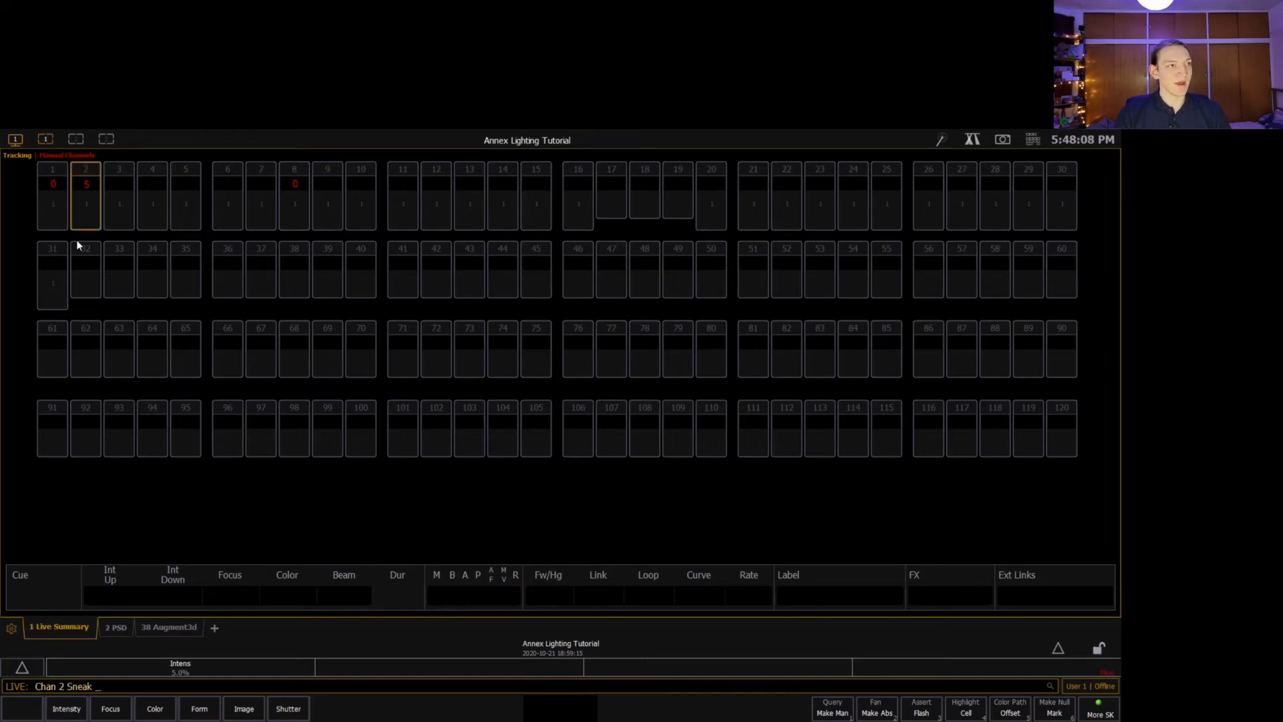
key("Return")
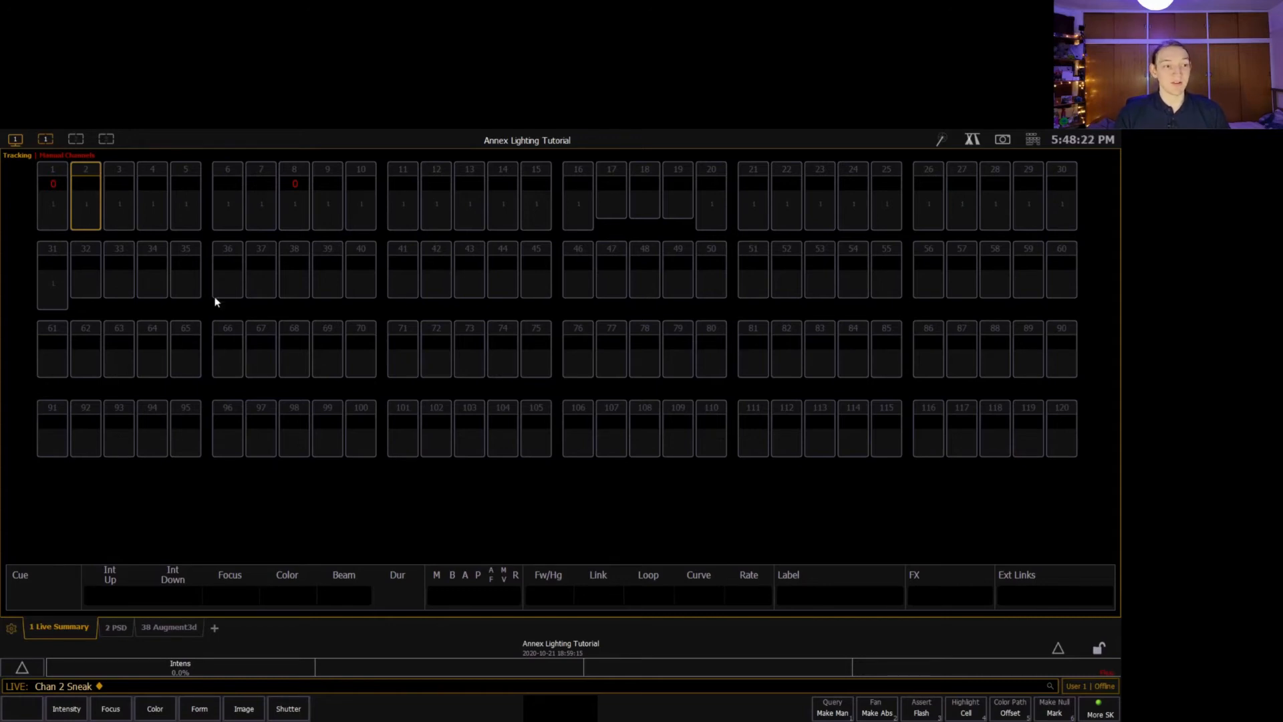
Return to the Augment3d view and set channels 9 through 16 to 75 percent intensity.
left_click(174, 633)
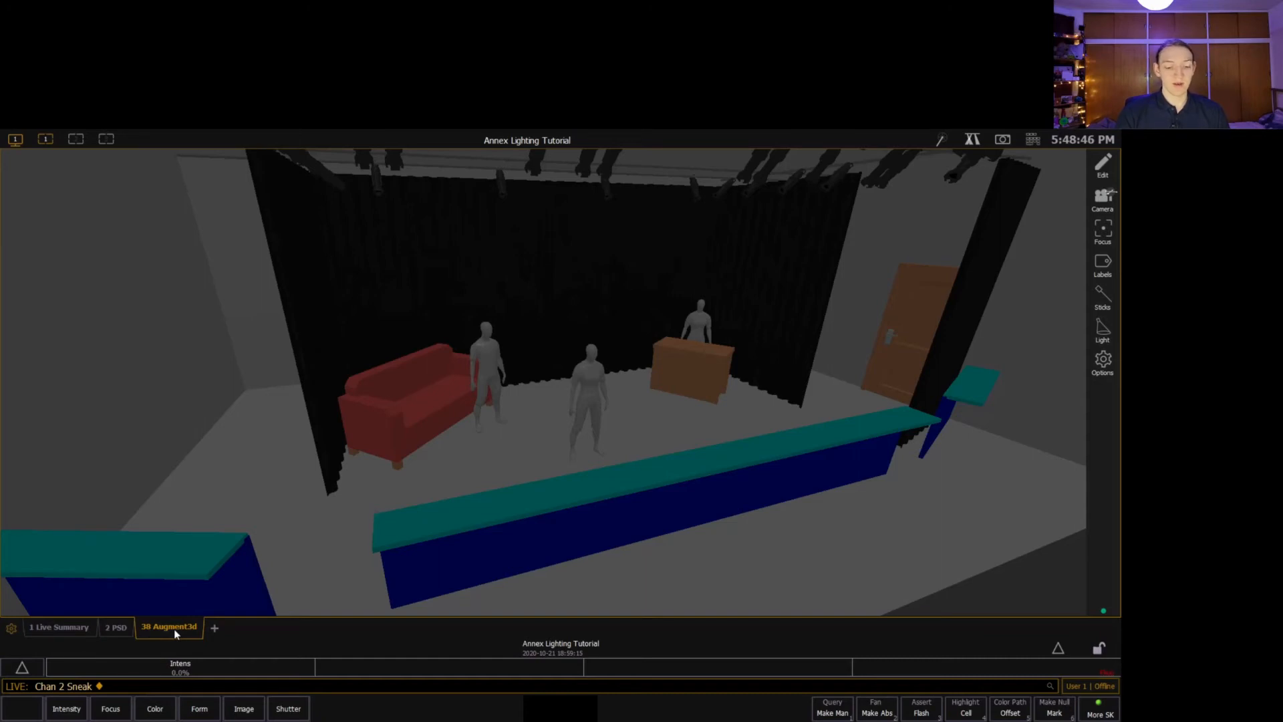
type("9t")
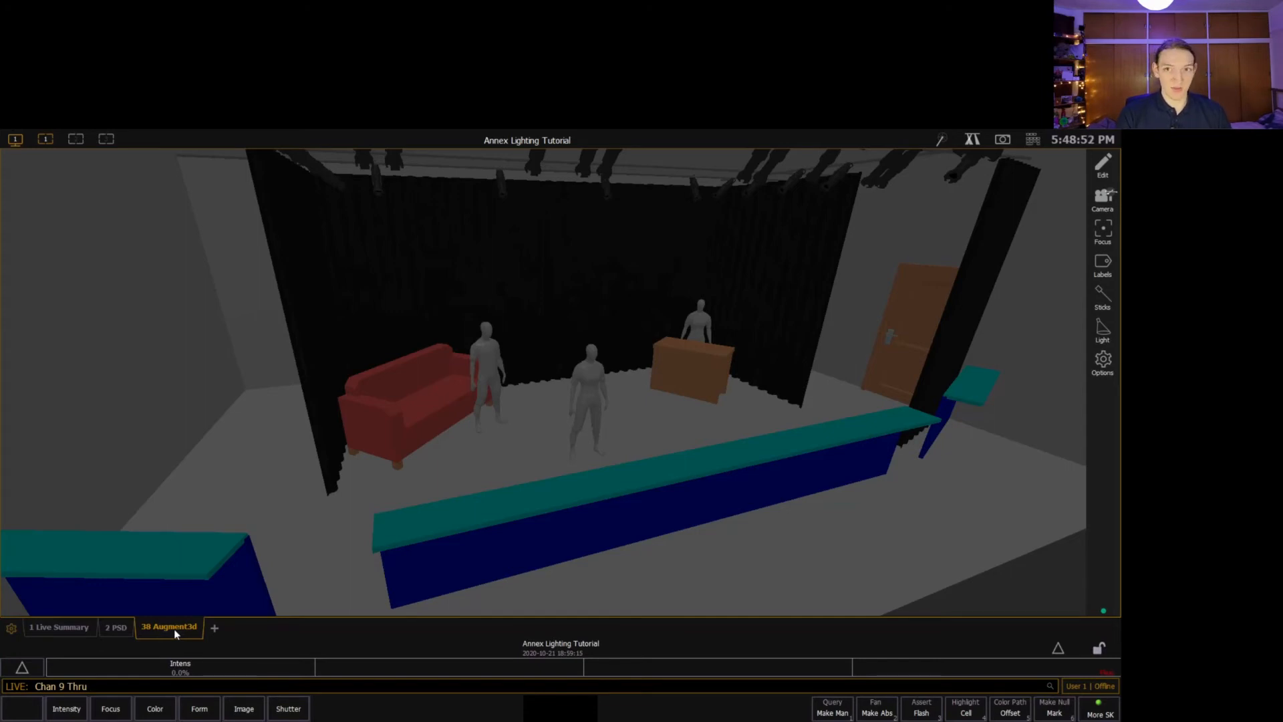
type("16 @ 75")
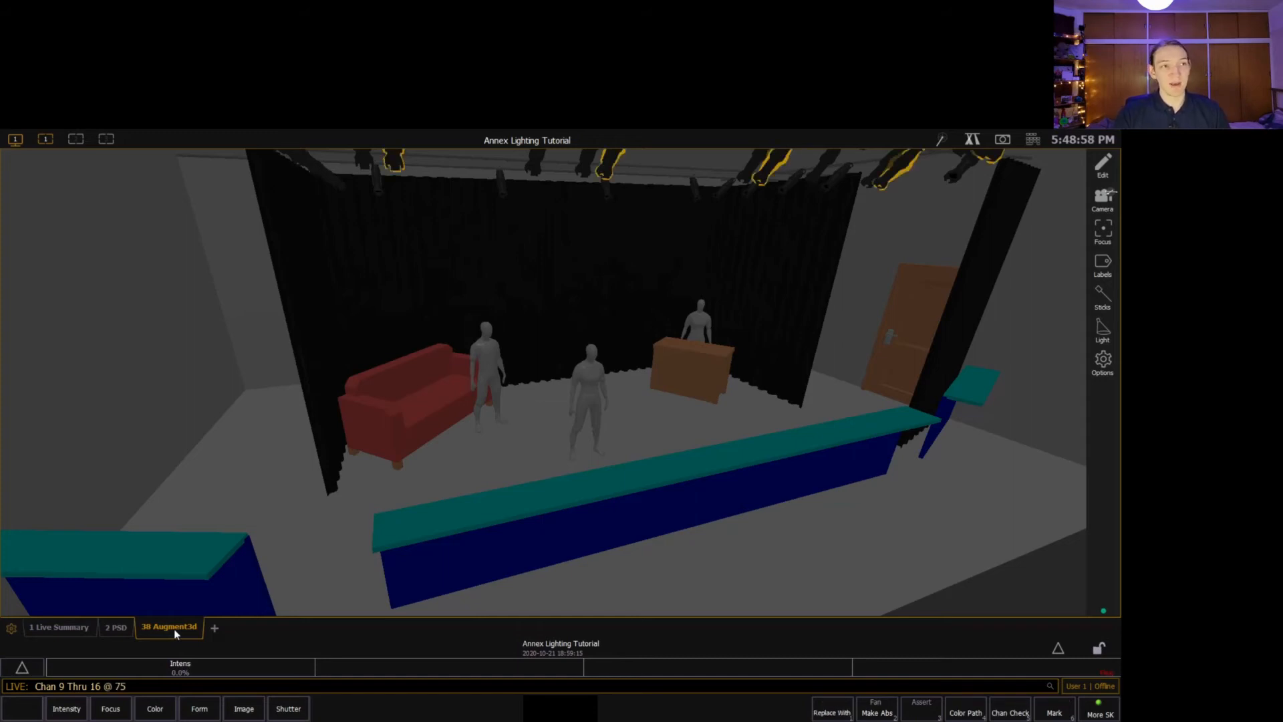
key("Return")
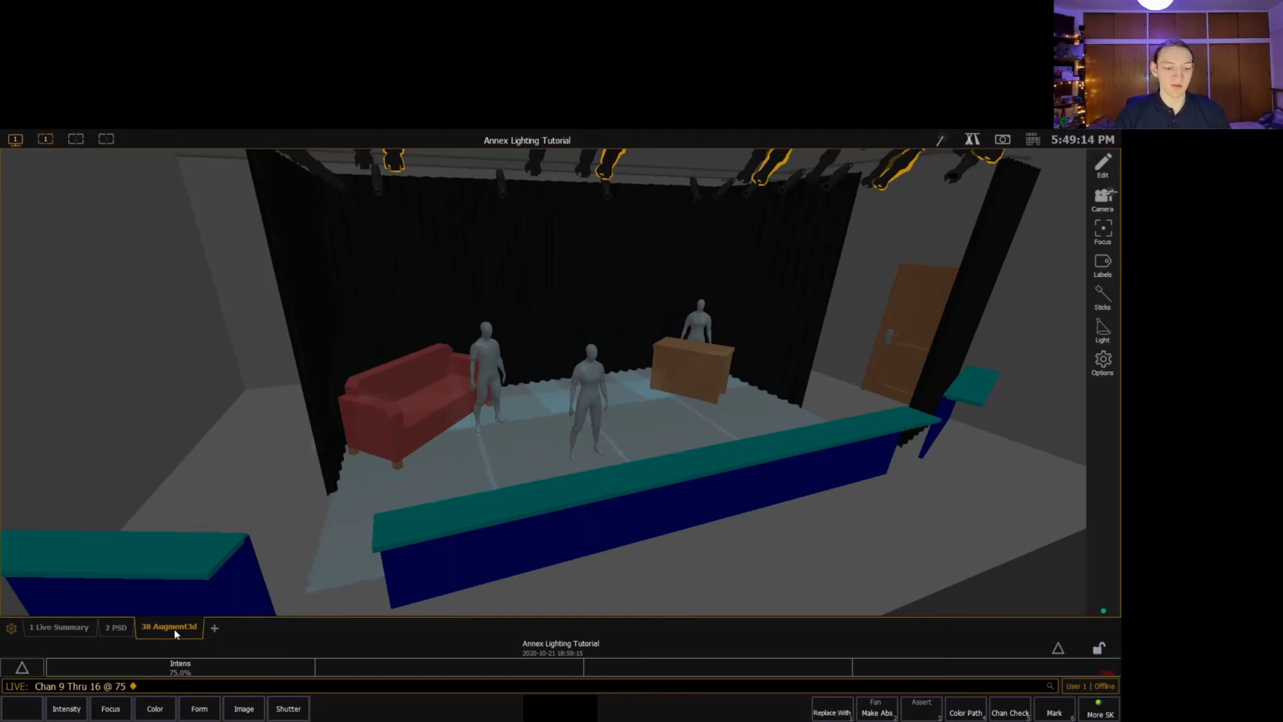
Set the non-consecutive channels 20, 23, 26 and 29 together to 50 percent intensity.
type("20 ")
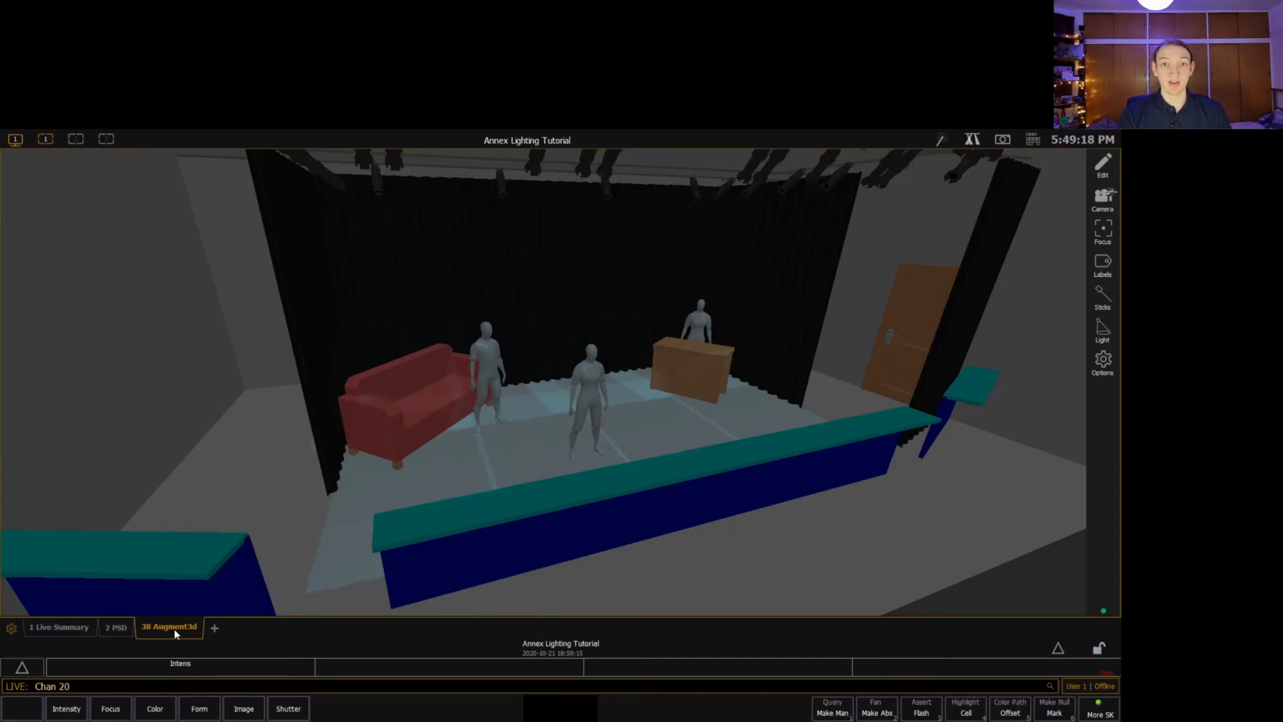
type("+ ")
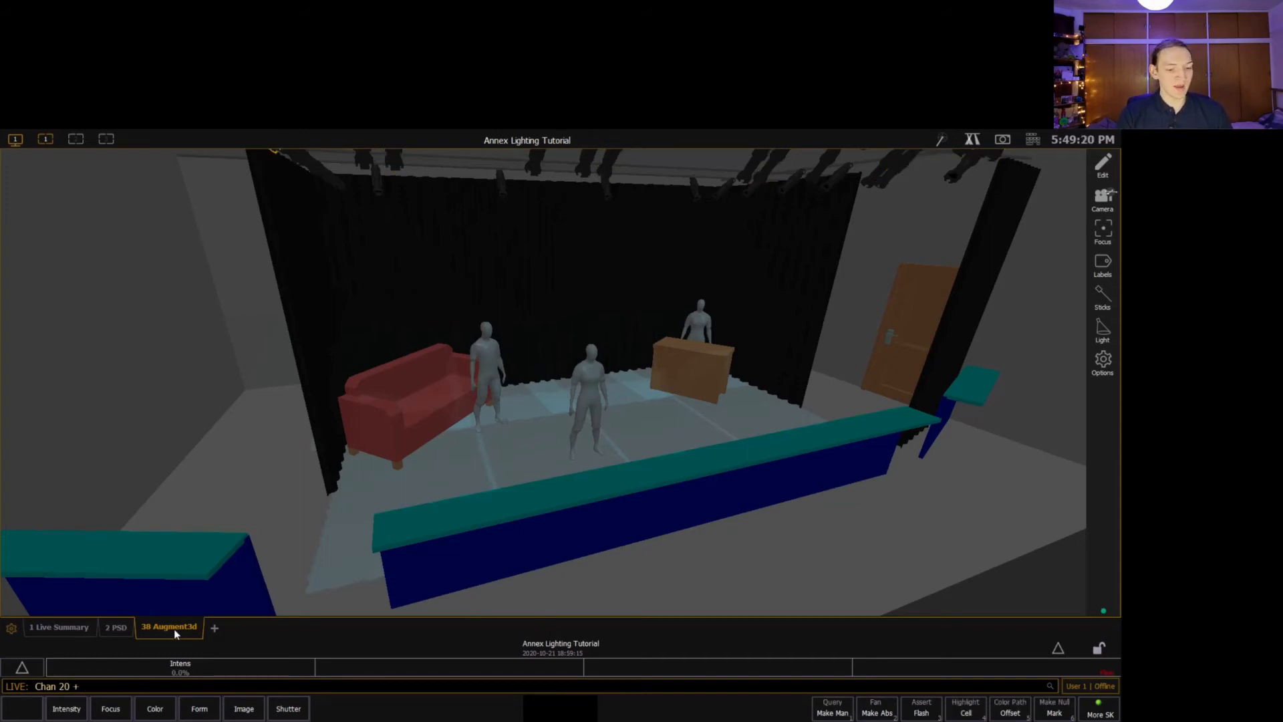
type("23 + 26 + 29")
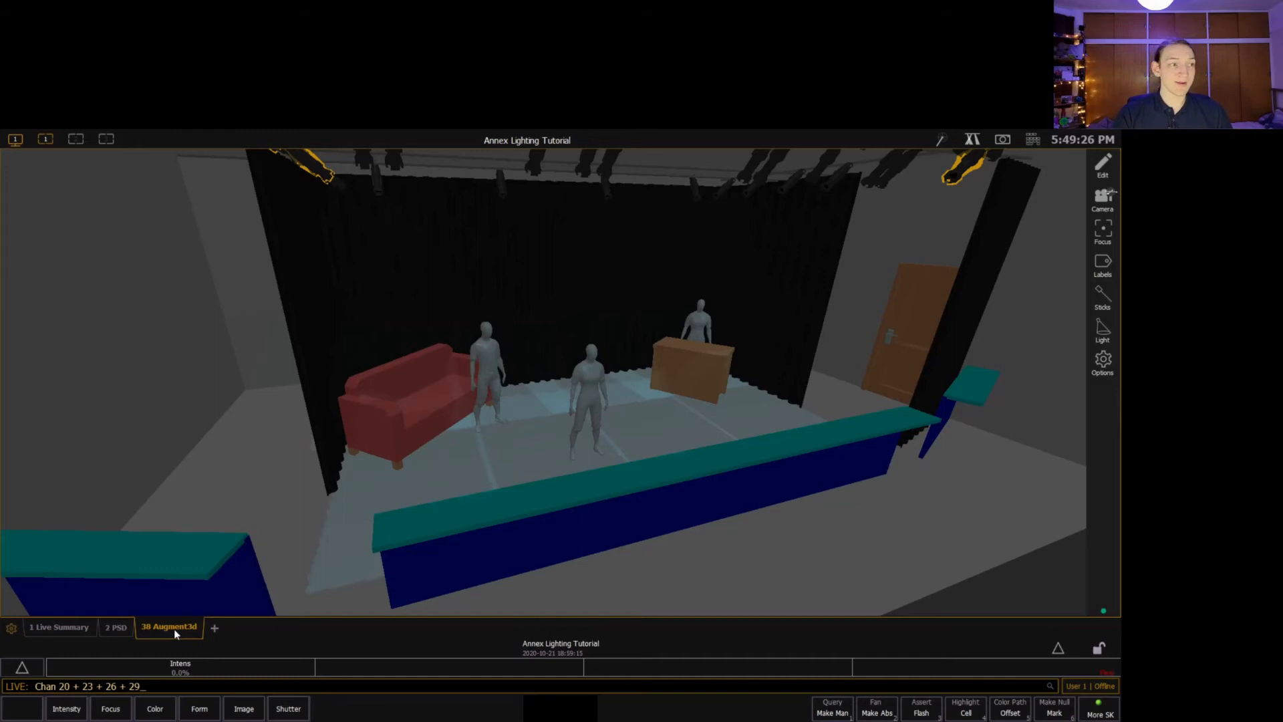
type(" @ 50")
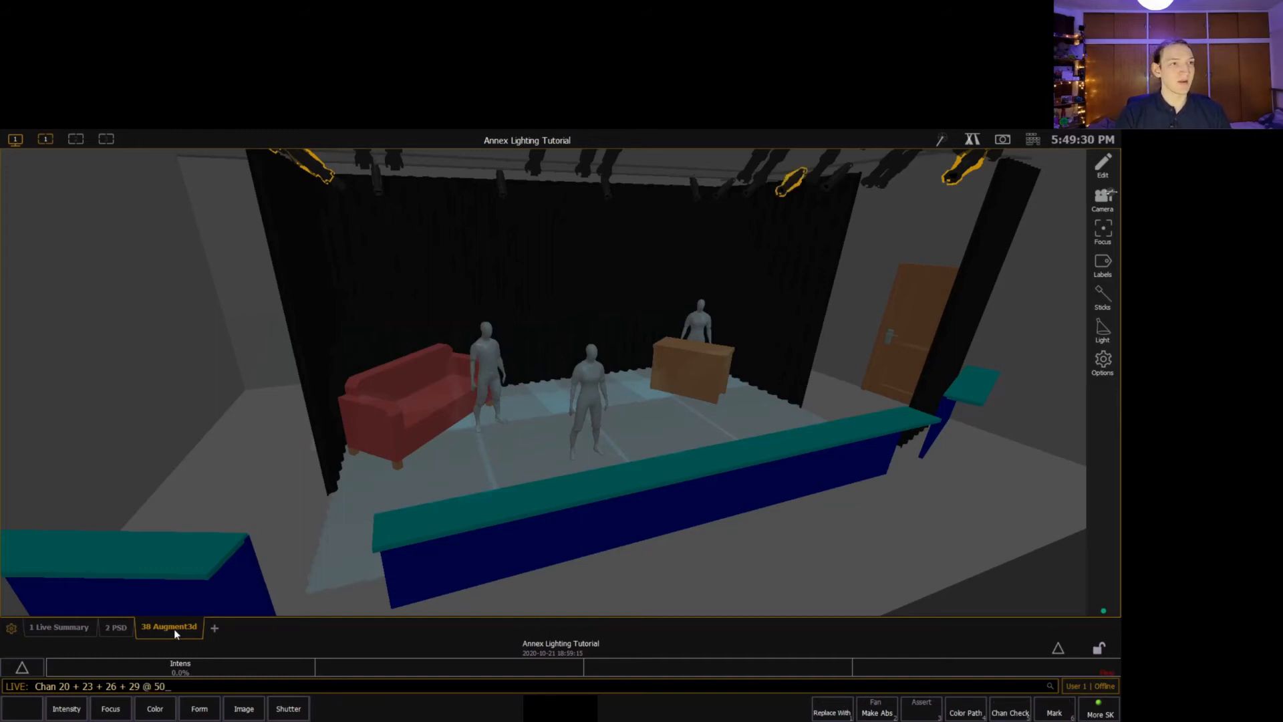
key("Return")
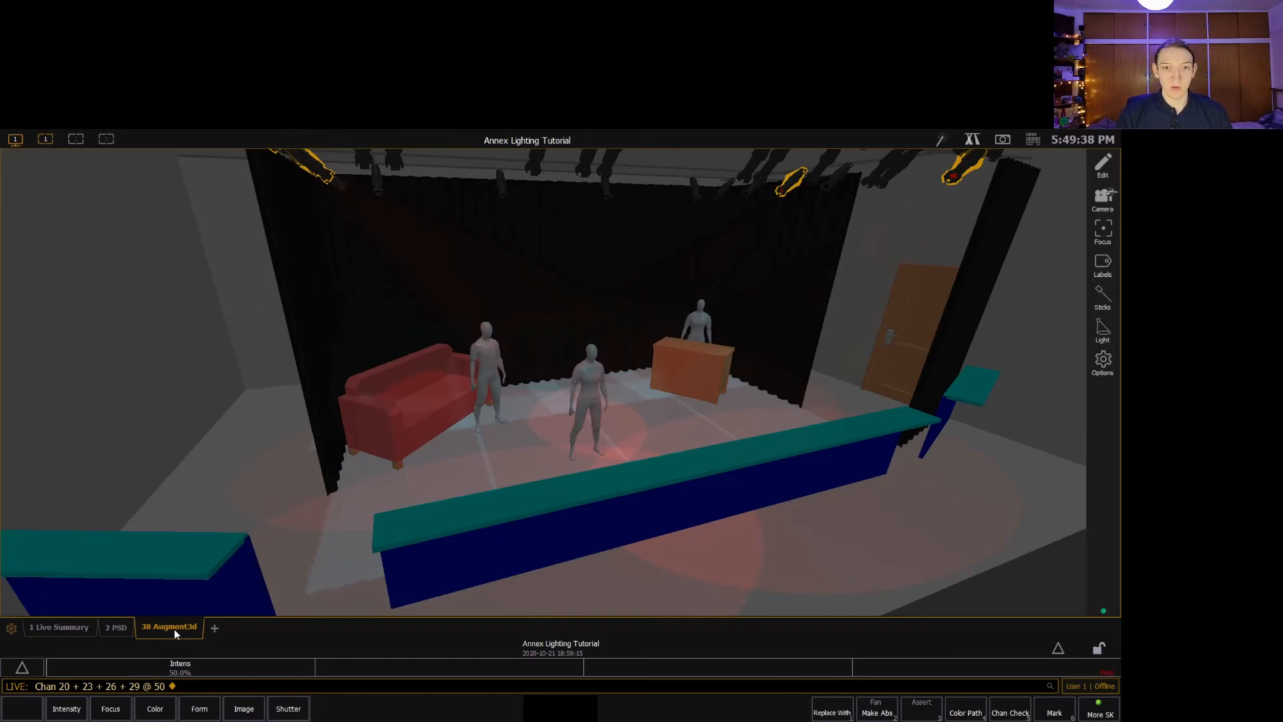
Select channels 1 through 30 and release their manual levels with Sneak.
key("1")
key("t")
type("30")
key("Return")
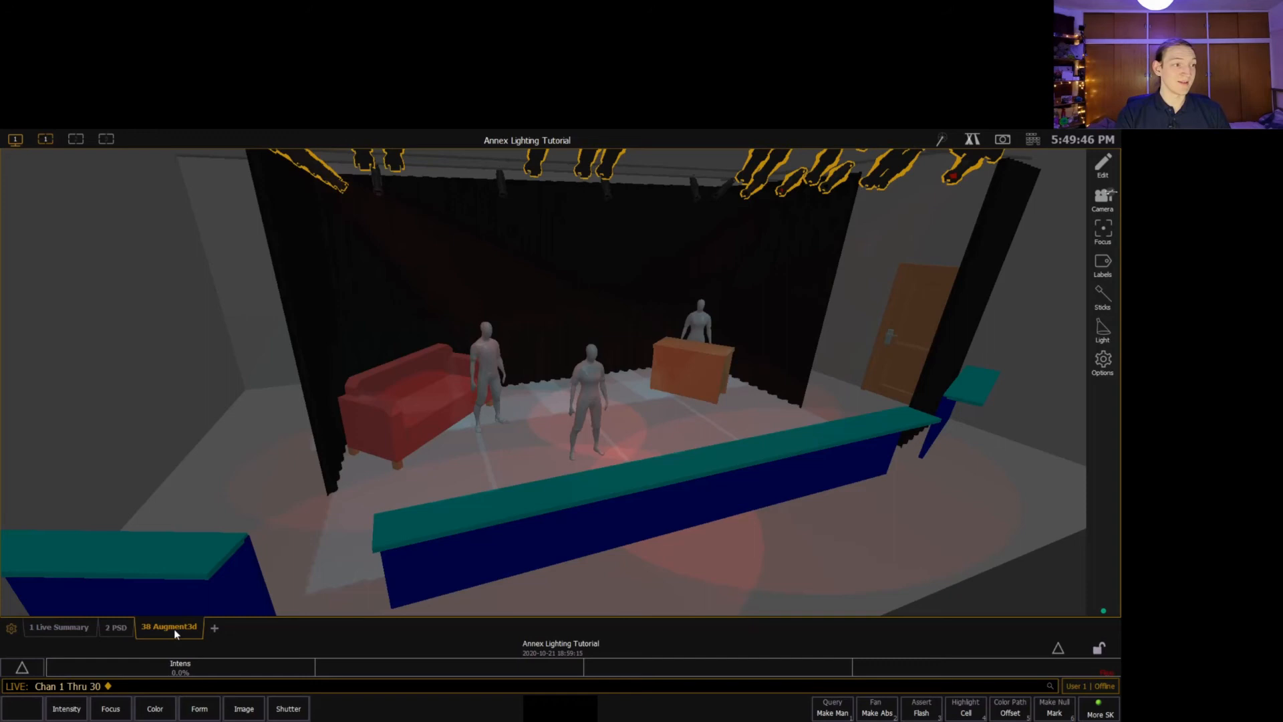
key("ctrl+n")
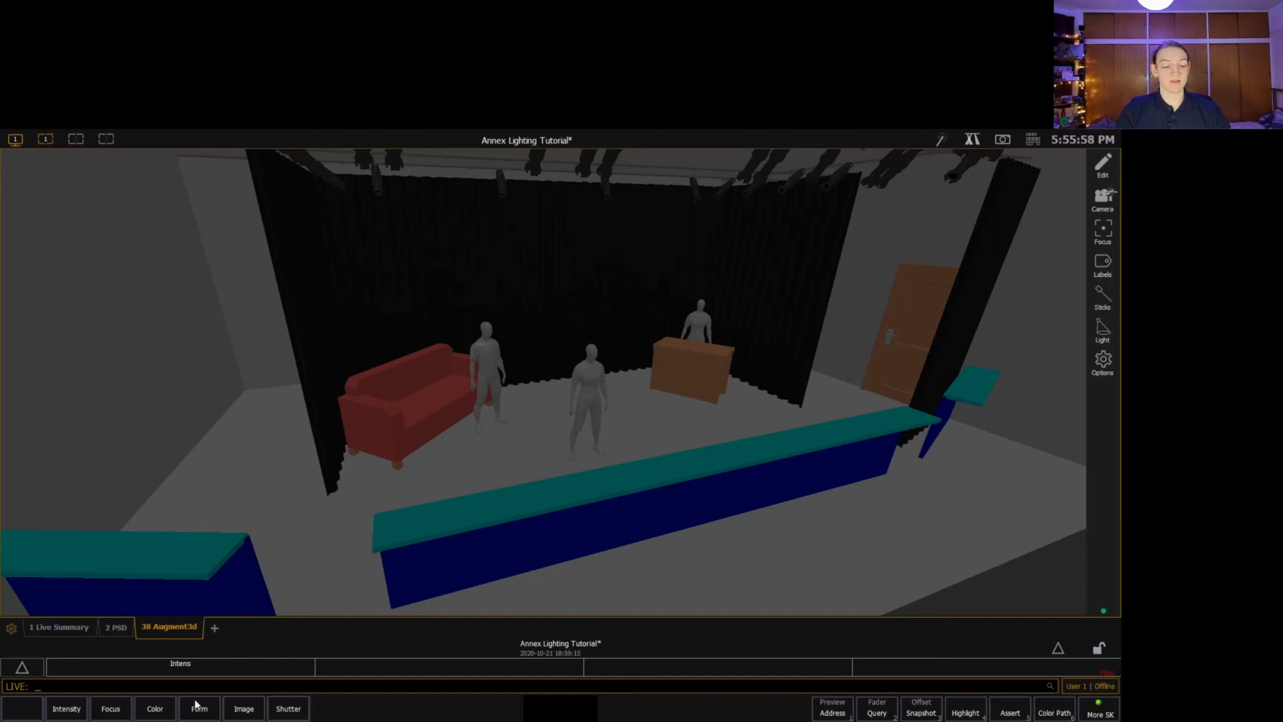
Record channels 1 through 8 as group 1.
key("1")
key("t")
key("8")
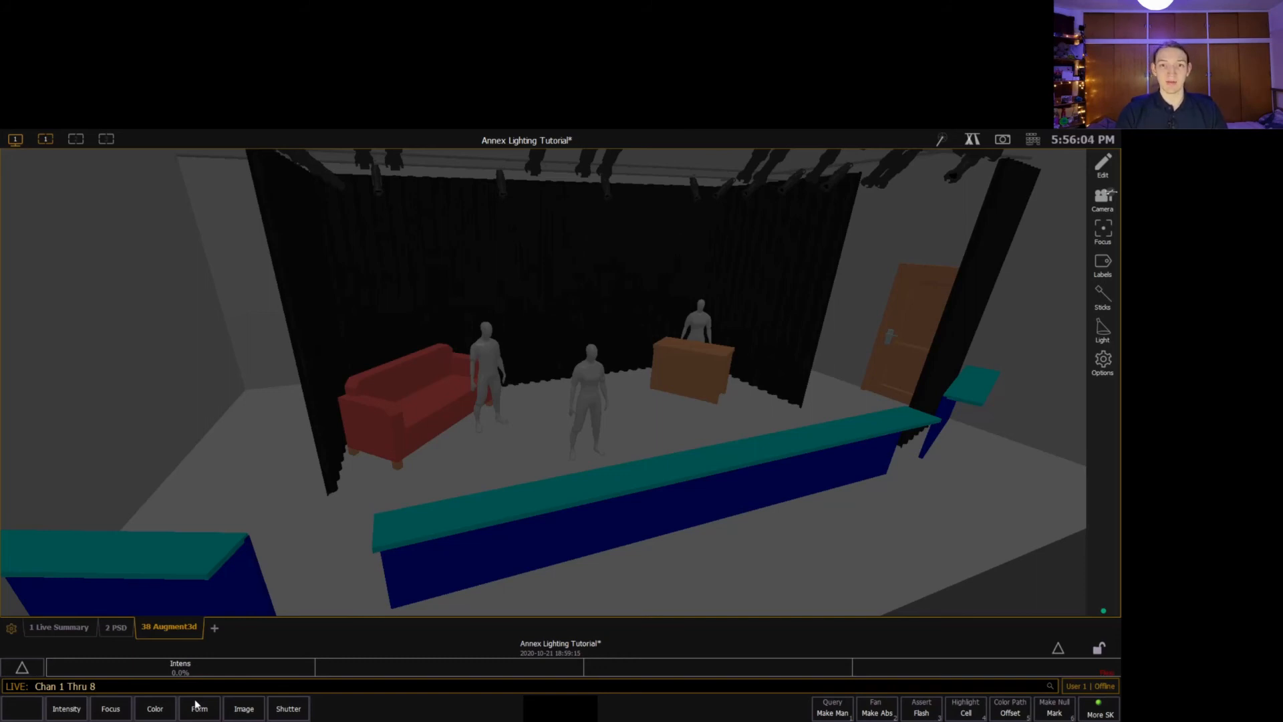
key("r")
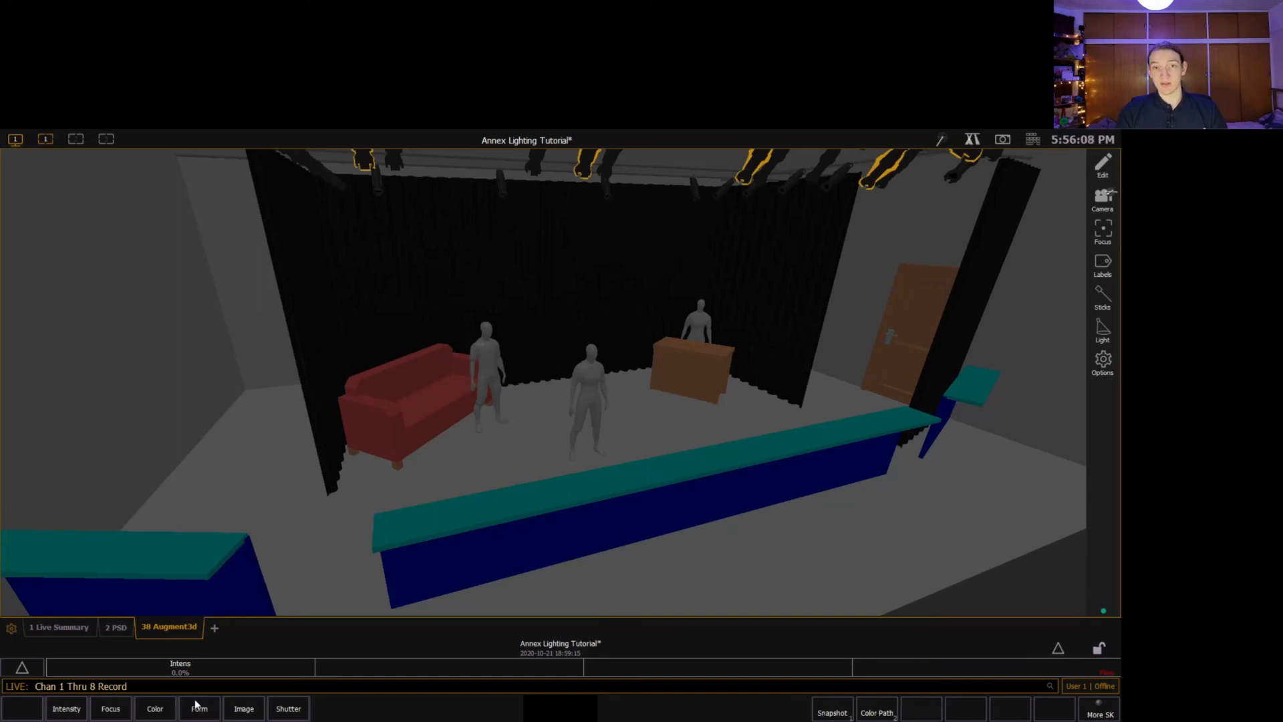
key("g")
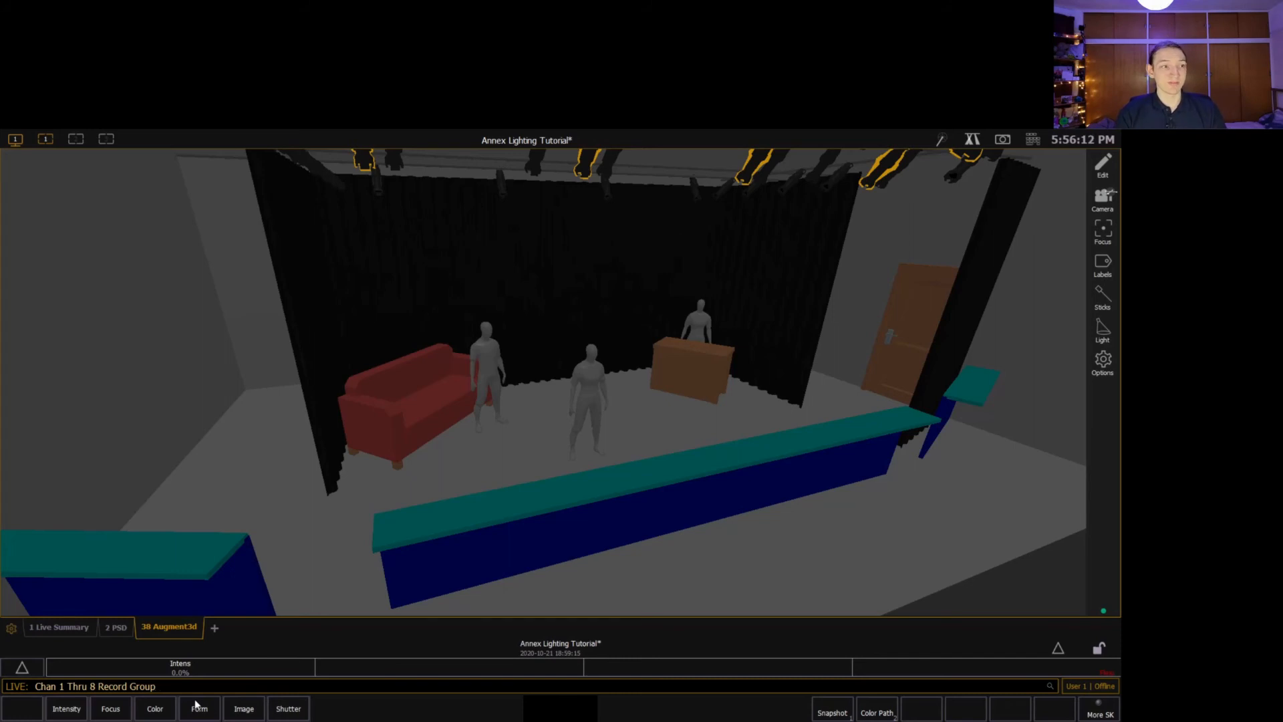
key("Return")
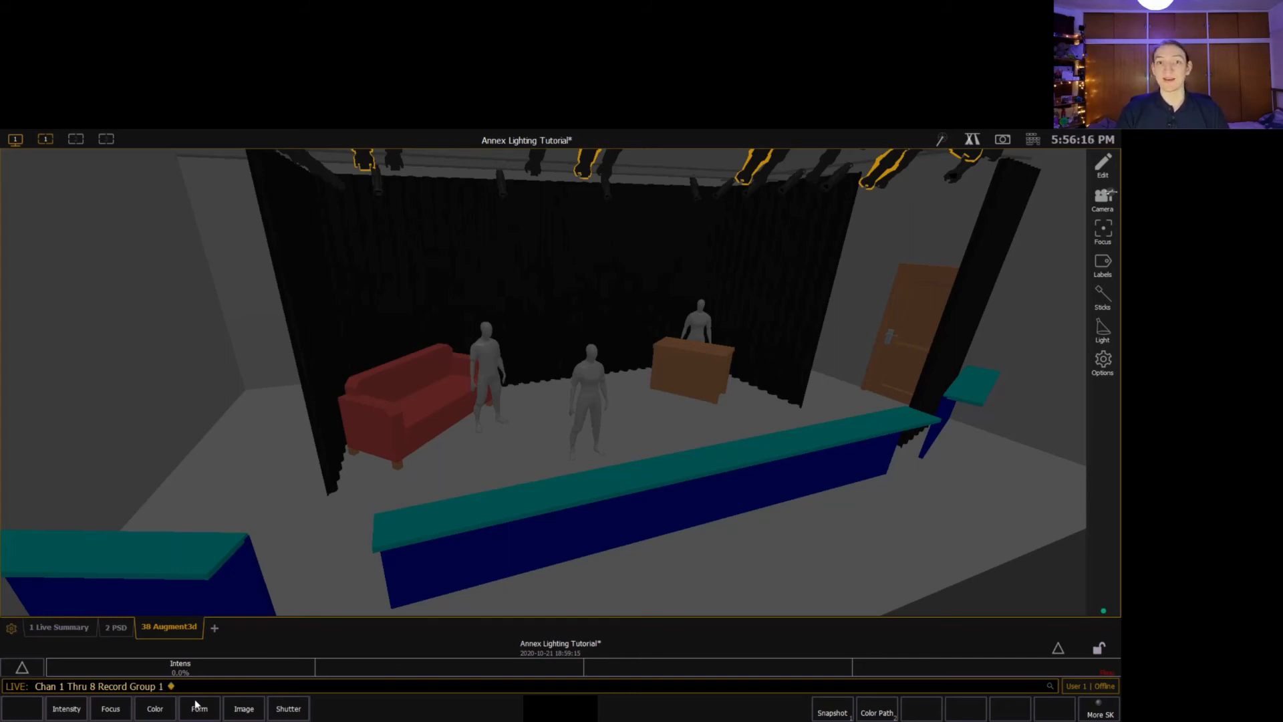
Label group 1 as "Warm Wash".
key("g")
key("1")
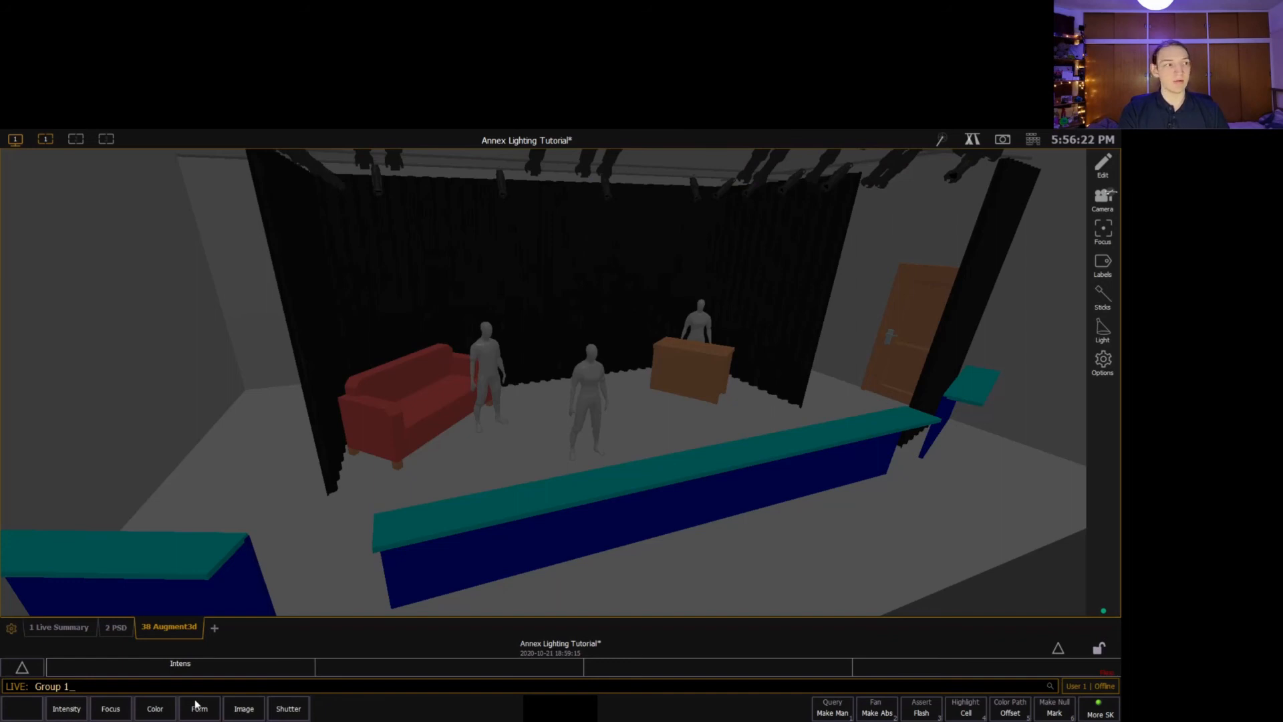
type("l Warm Wash")
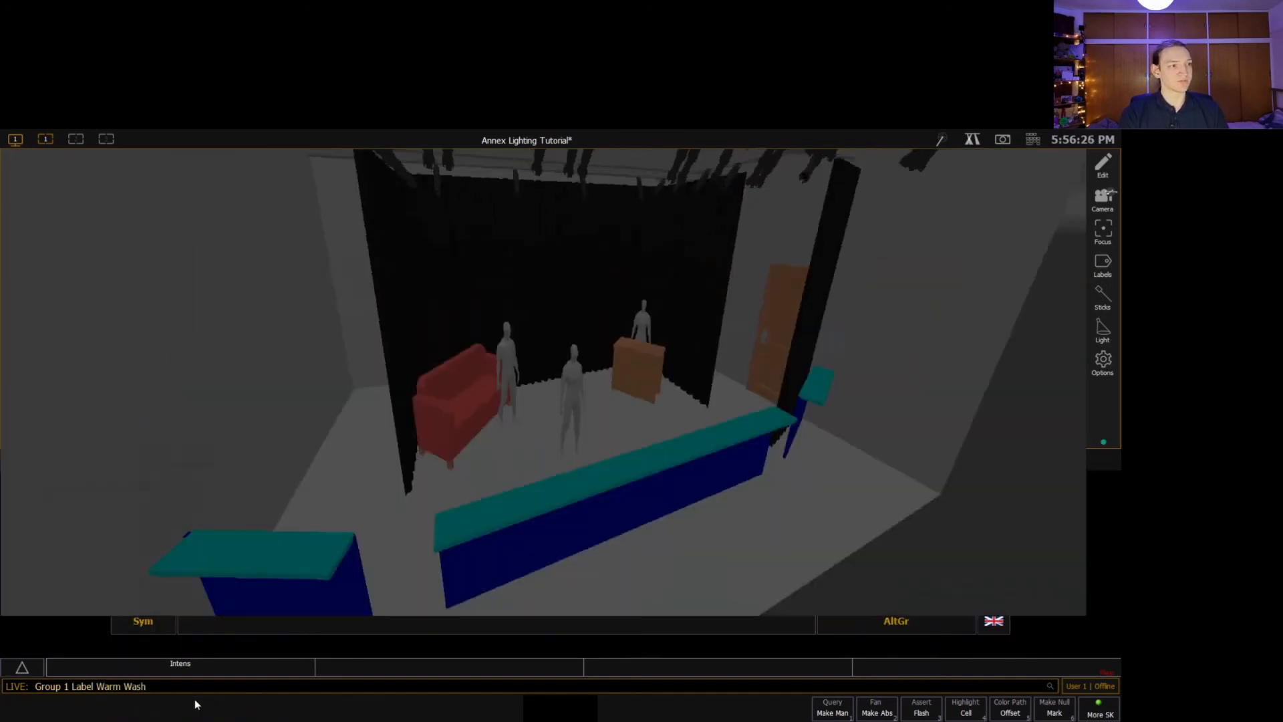
key("Return")
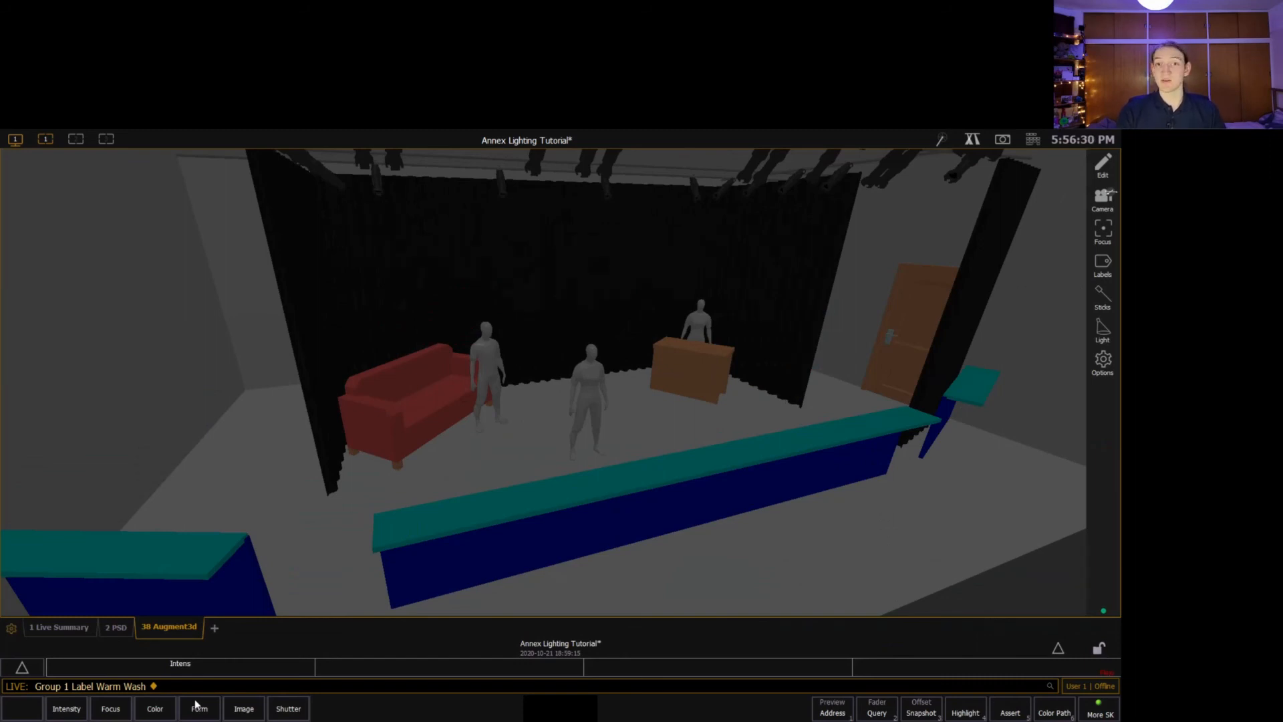
Set group 1 to 60 percent intensity from the command line.
key("g")
key("1")
key("a")
key("6")
key("0")
key("Return")
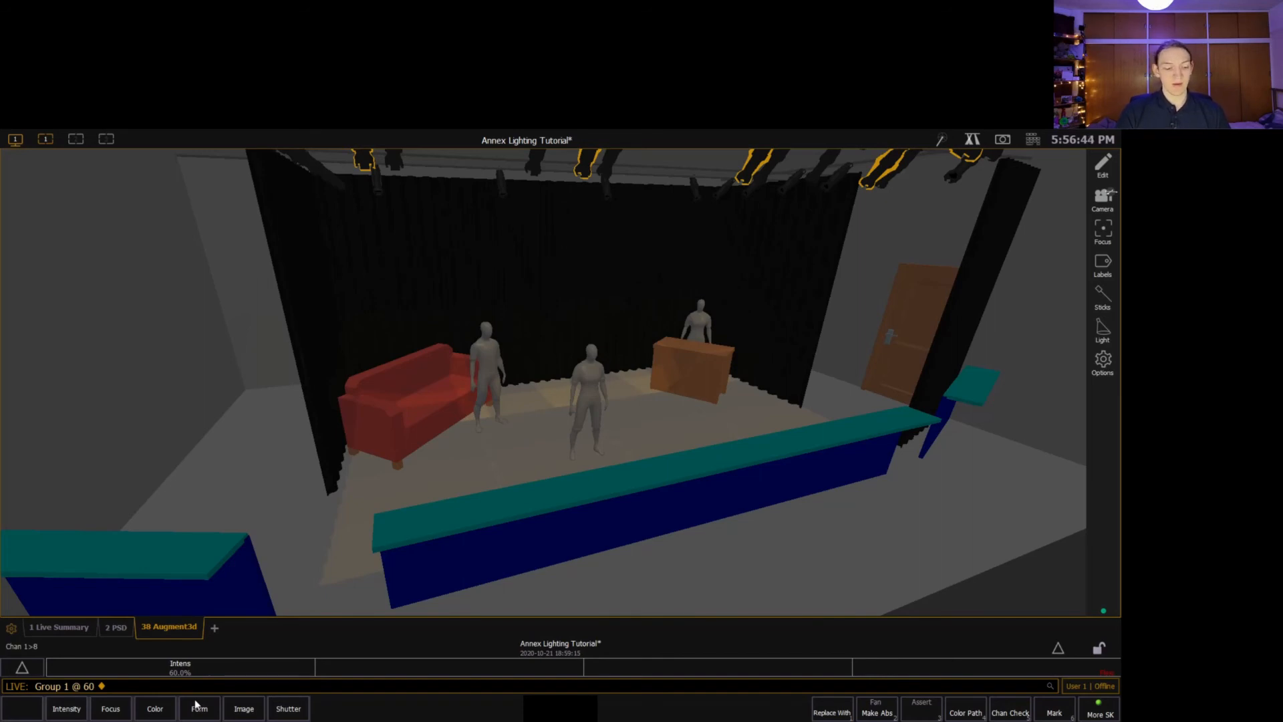
Record channels 20, 23, 26 and 29 as group 2 and label it "Red Pars".
type("20+23+26+29")
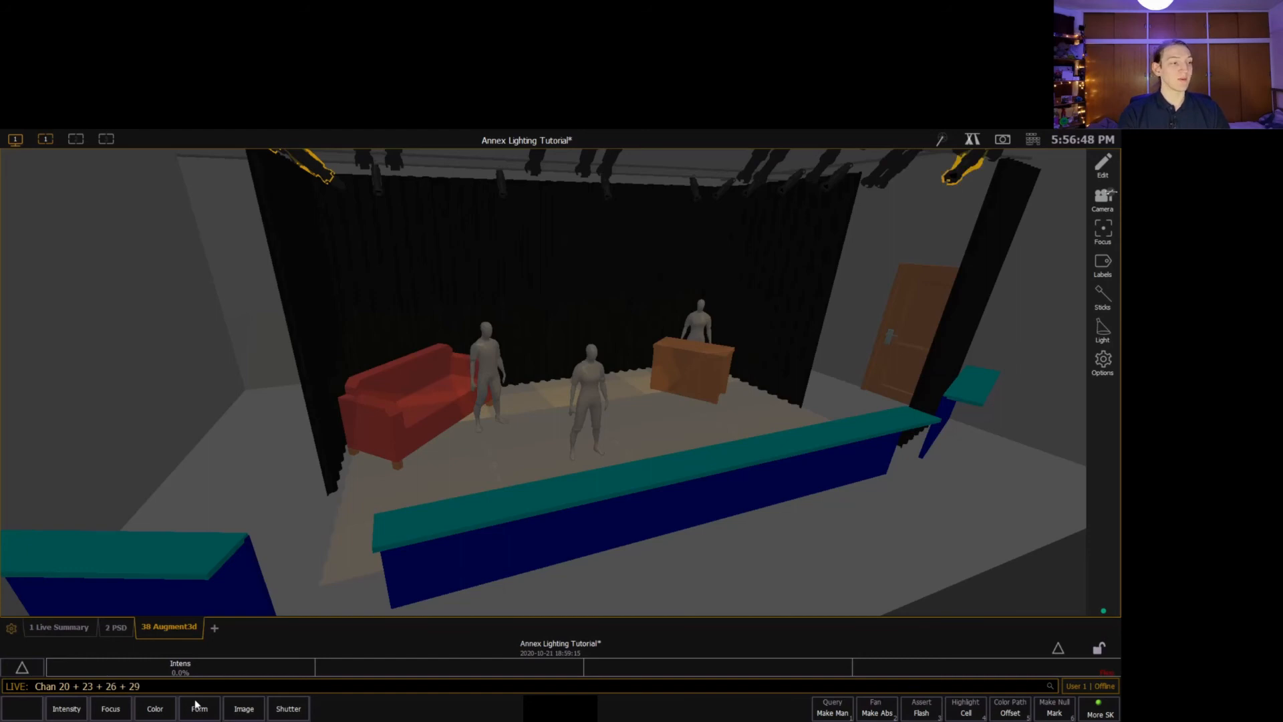
type("rg2")
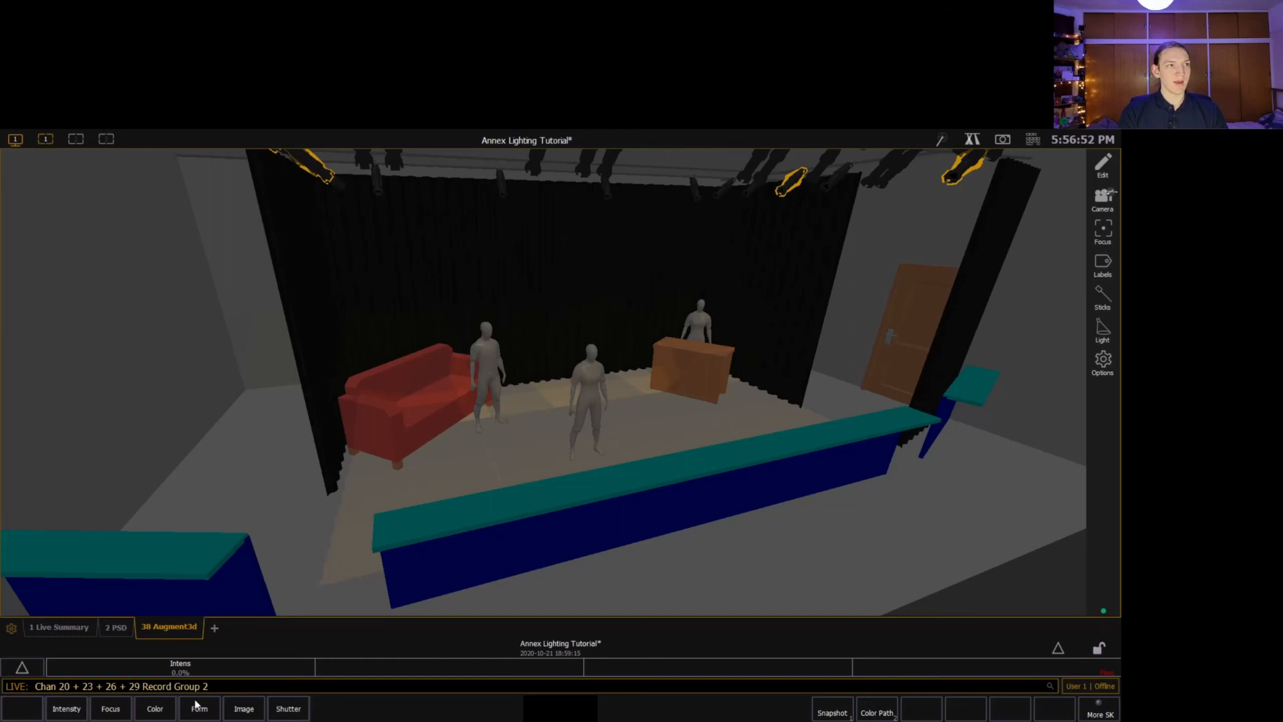
type("l")
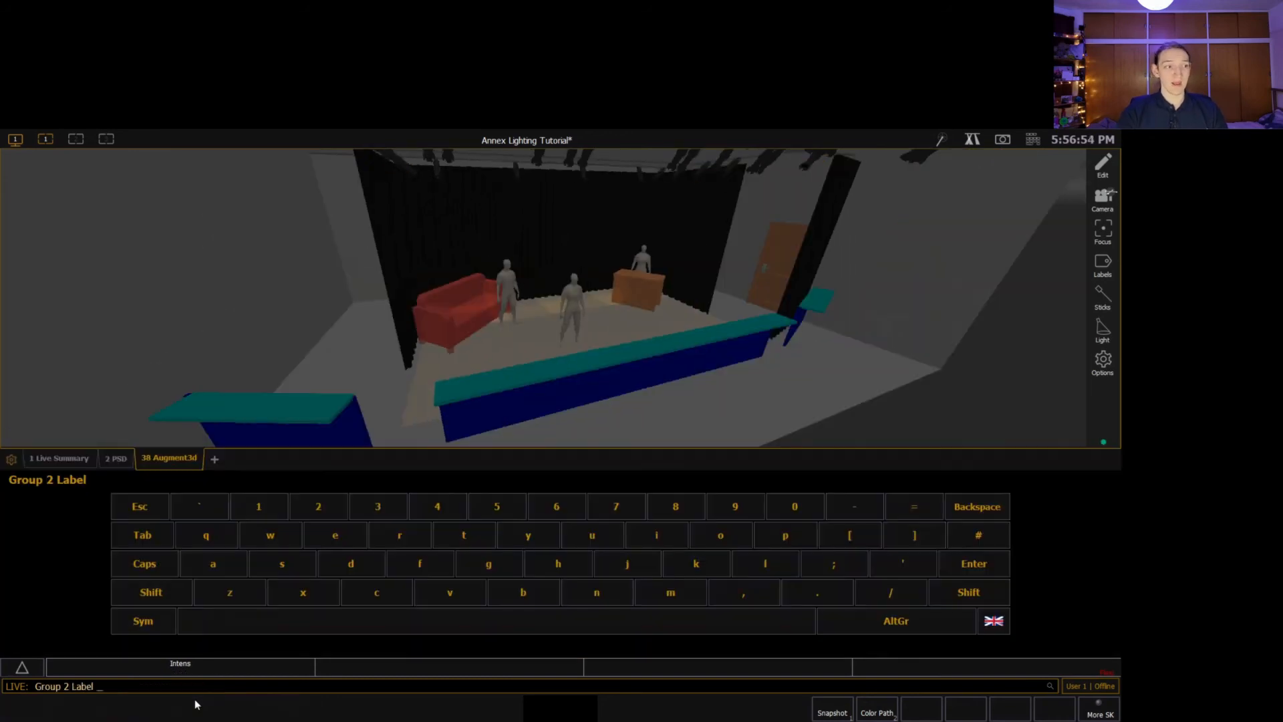
type("Red Pars")
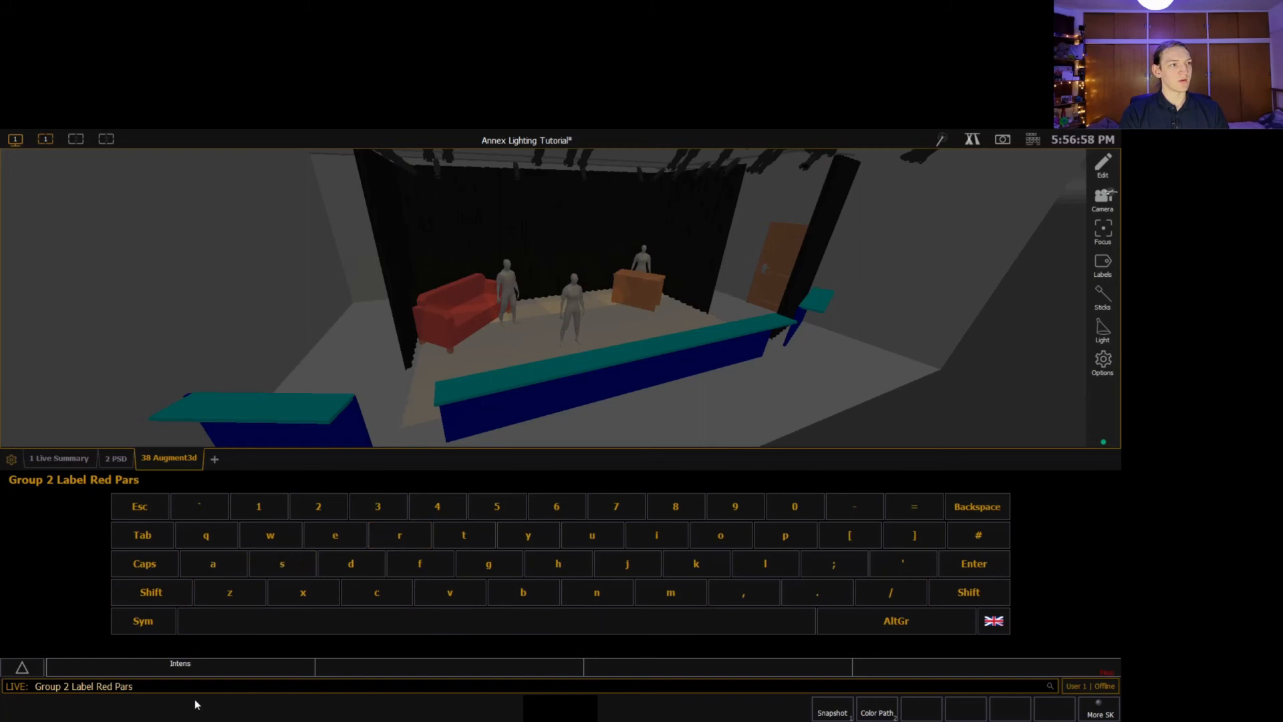
key("Return")
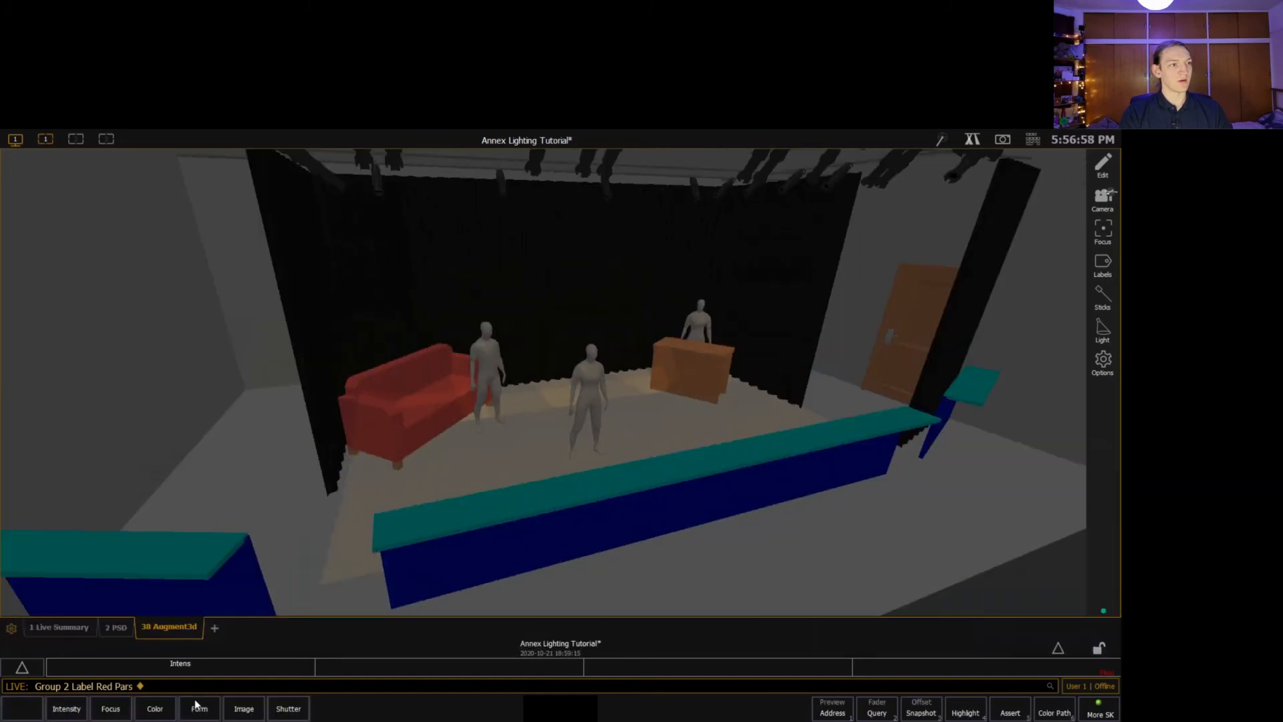
Set group 2 to 75 percent intensity from the command line.
type("g2")
type("a")
type("755")
key("Return")
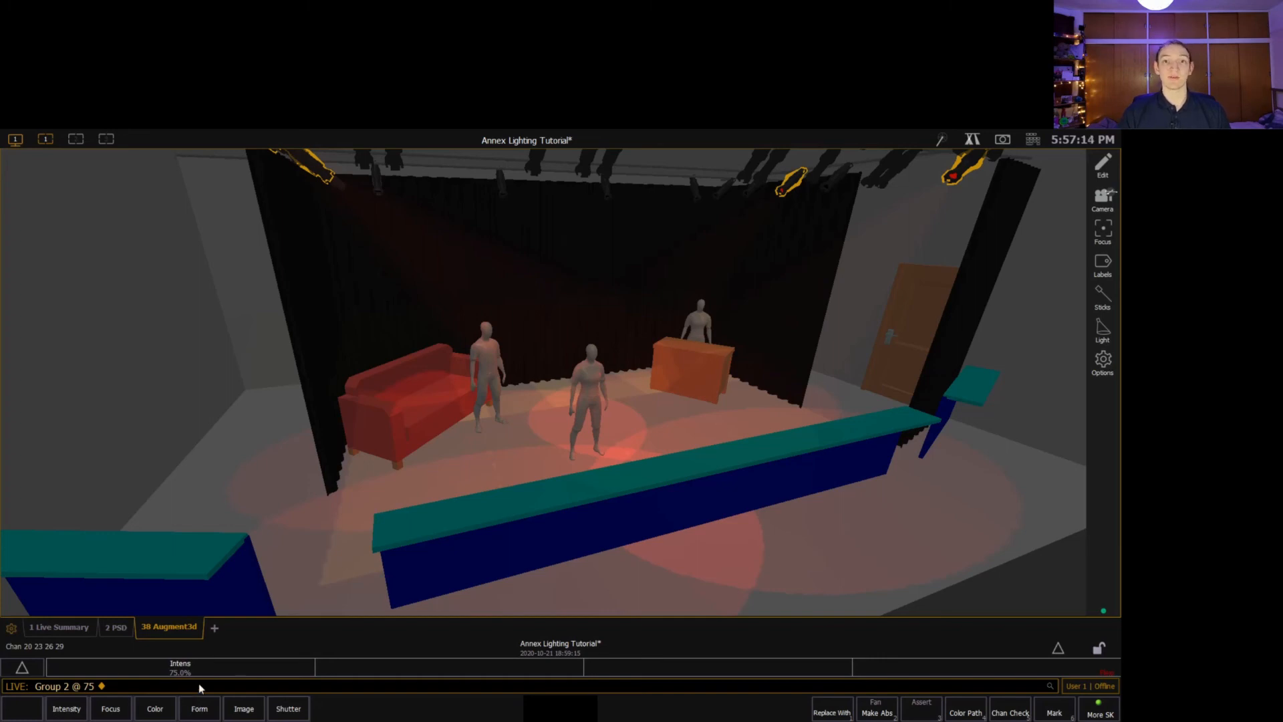
Open a Direct Selects display, assign it to Groups and expand it to fill the whole display.
left_click(215, 630)
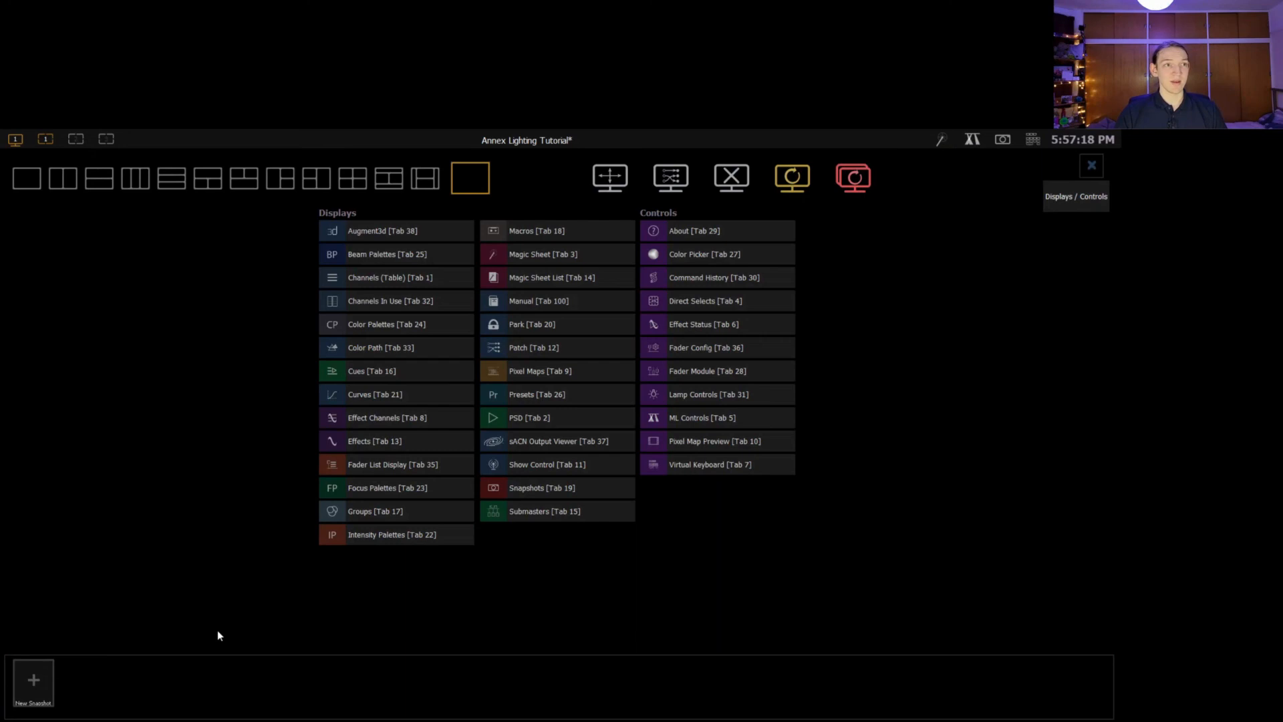
left_click(678, 304)
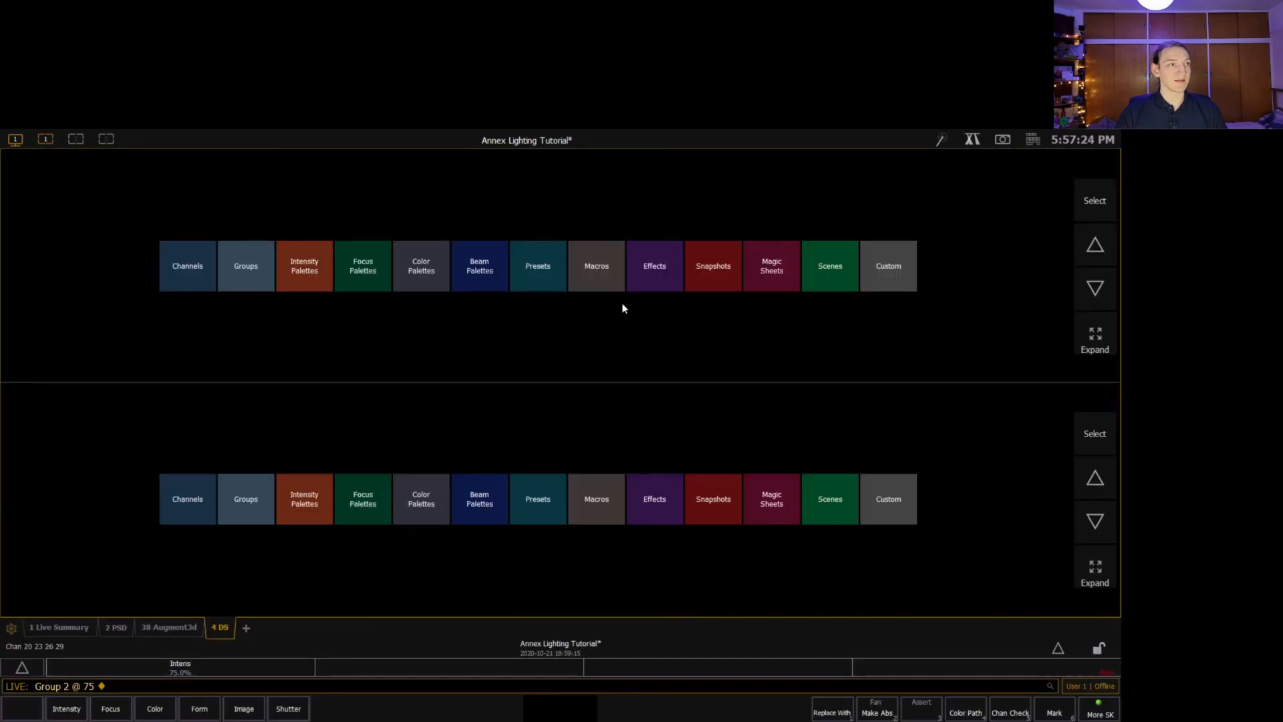
left_click(256, 276)
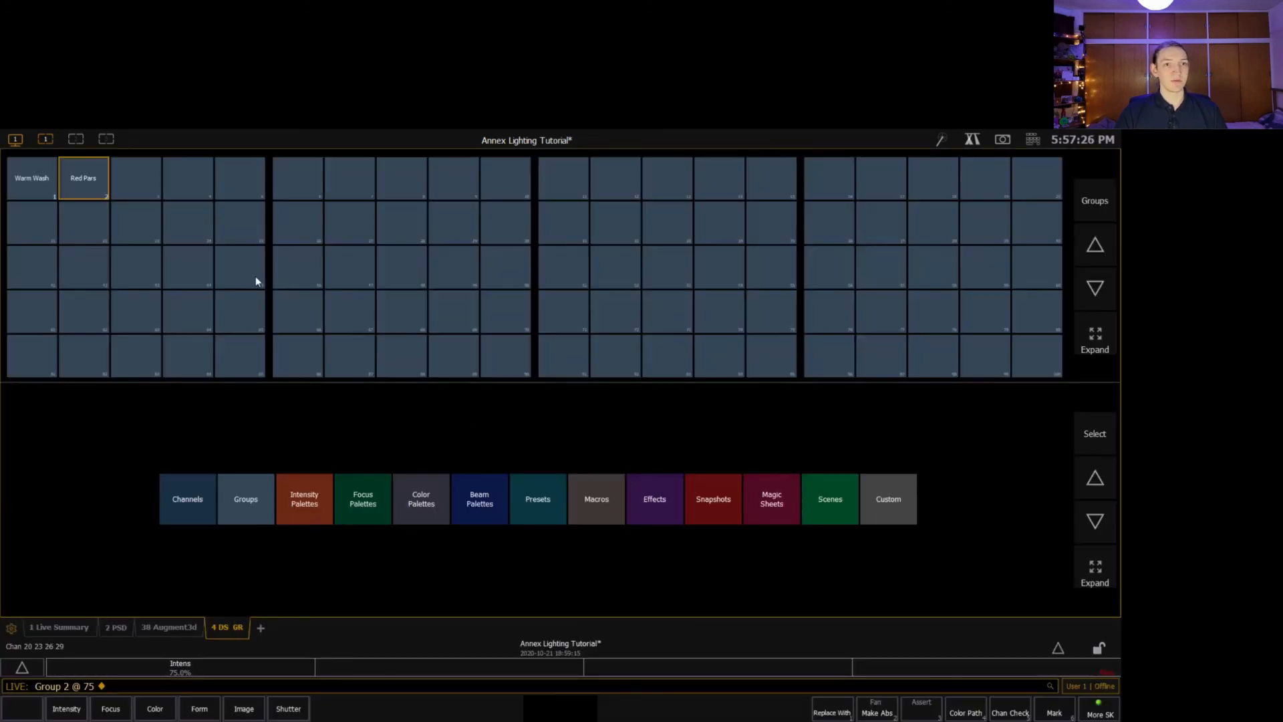
left_click(1090, 334)
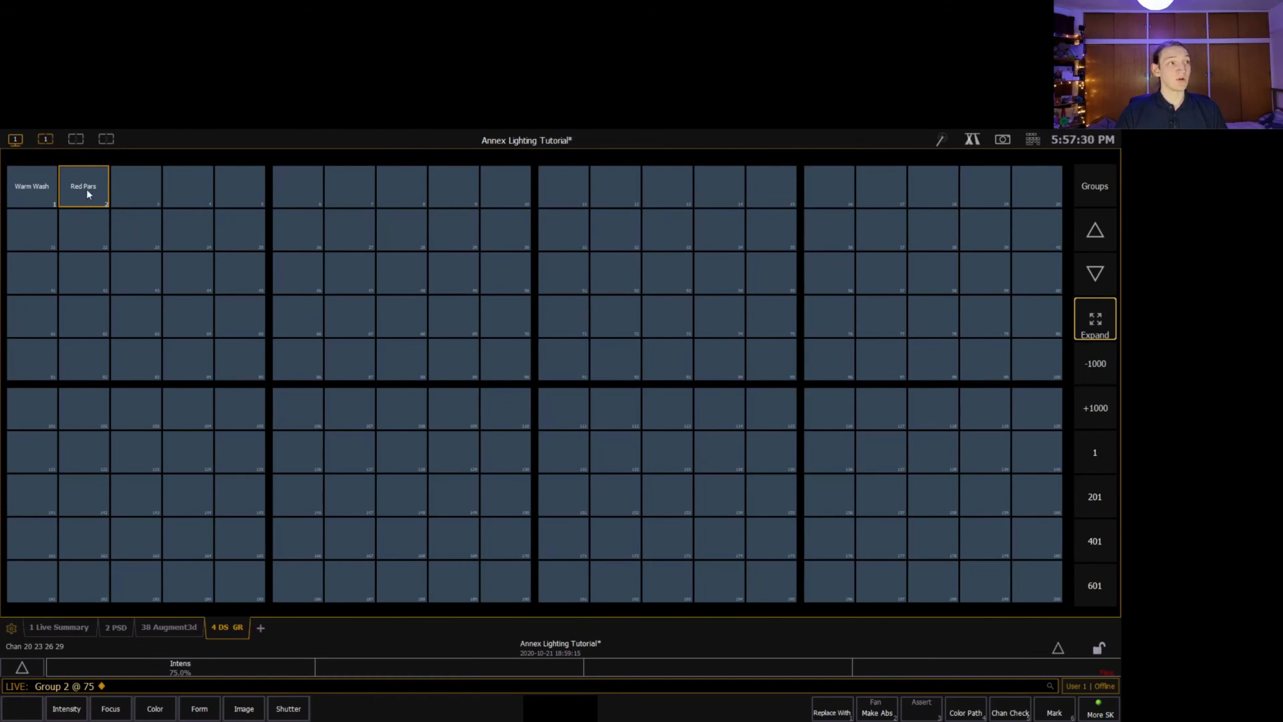
Pick the Warm Wash group from the direct selects, set it to 0 percent intensity and return to the Augment3d view.
left_click(46, 189)
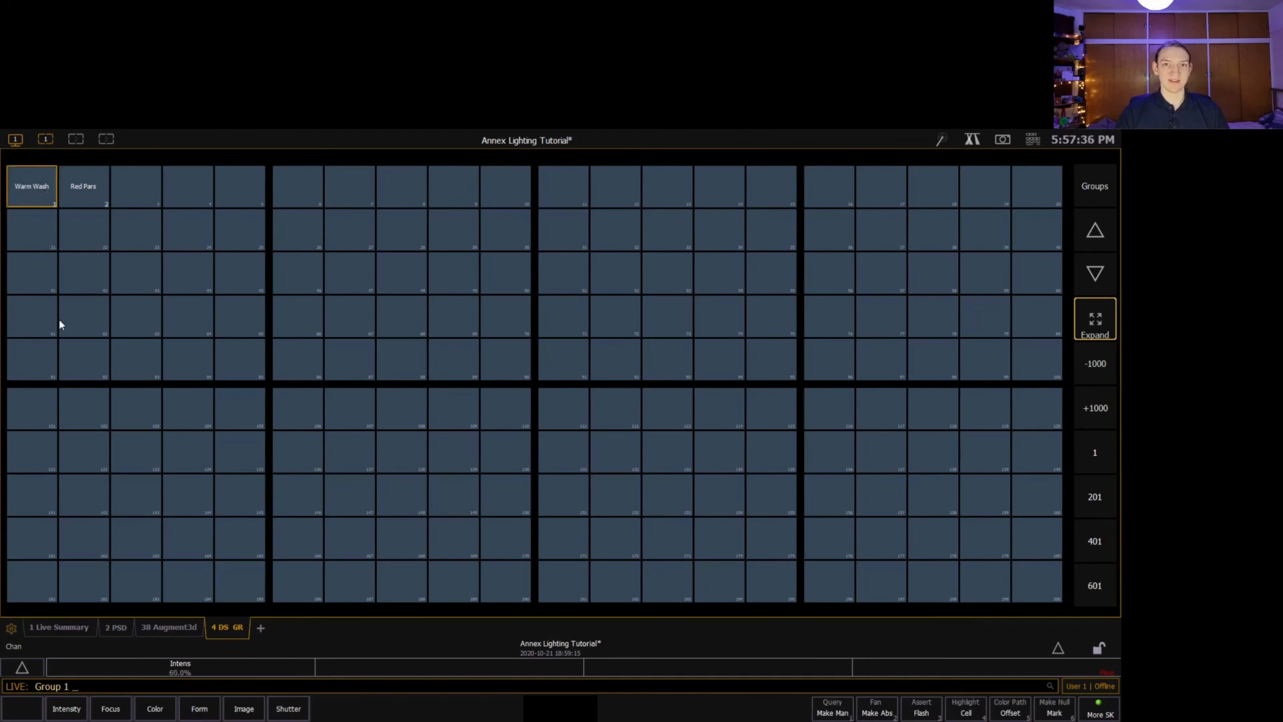
type("@0")
key("Return")
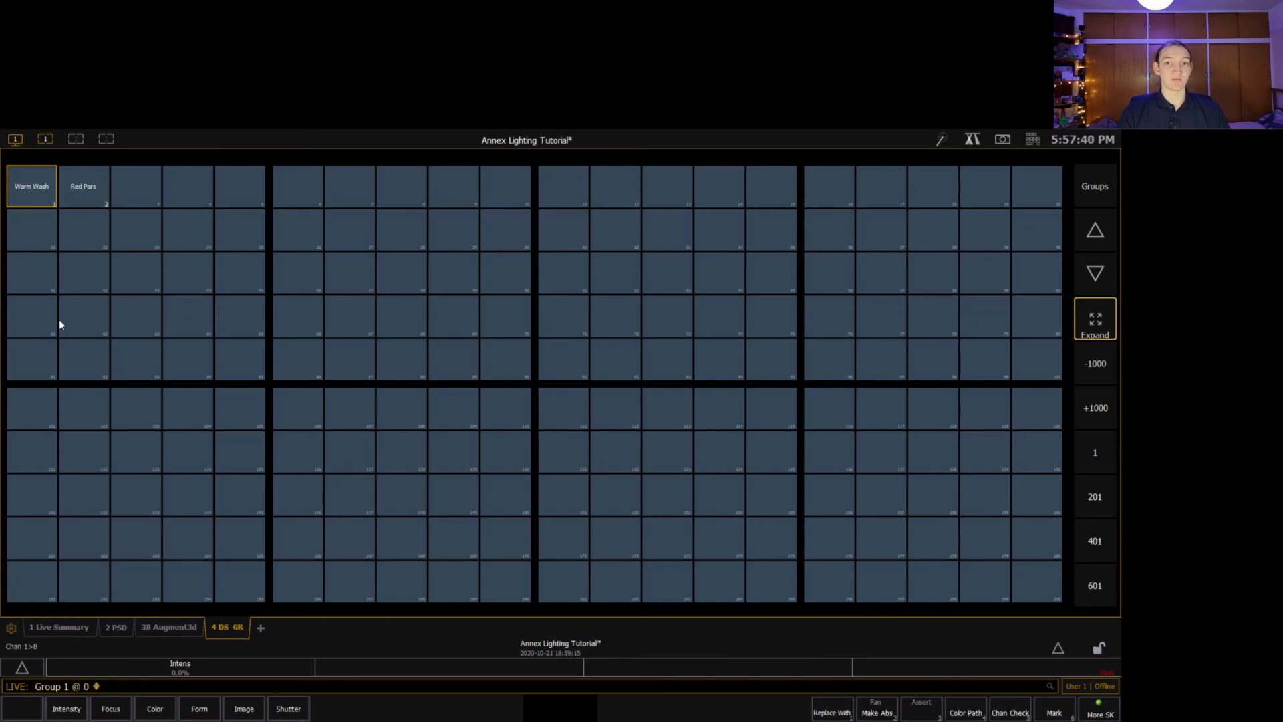
left_click(171, 628)
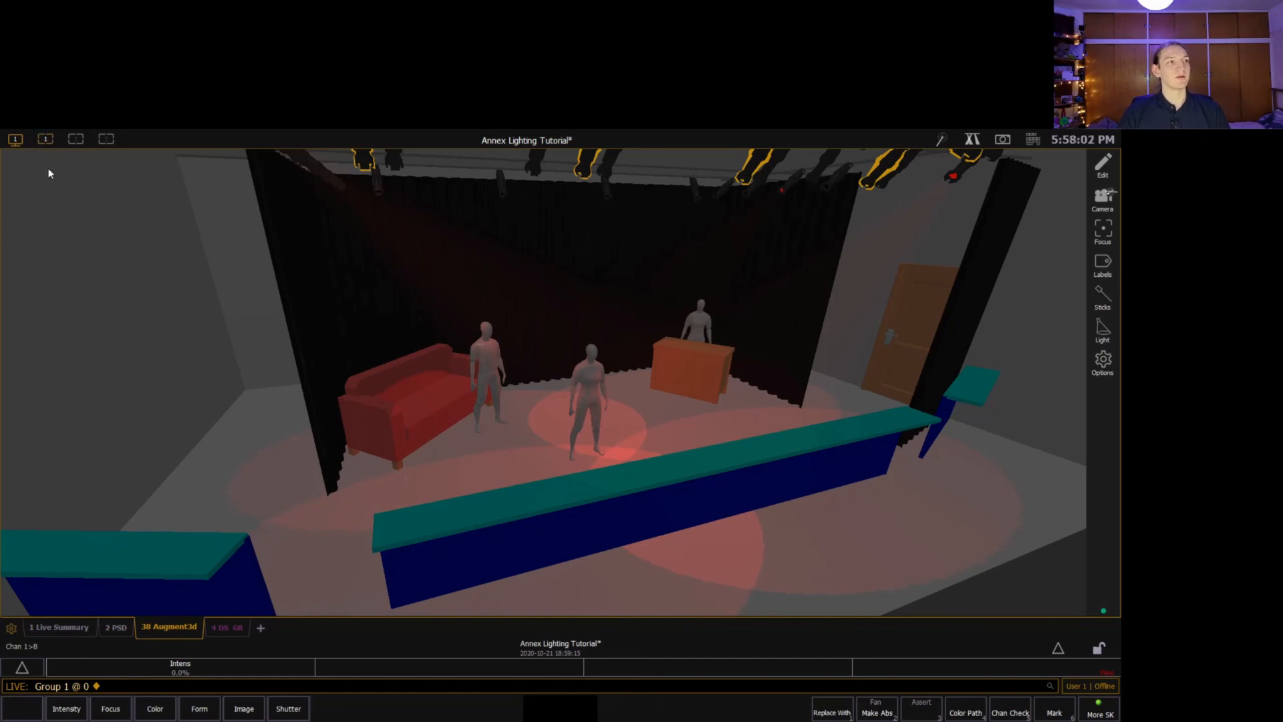
Split the workspace into two side-by-side panes and add Direct Selects showing Groups beside the Augment3d view.
left_click(262, 628)
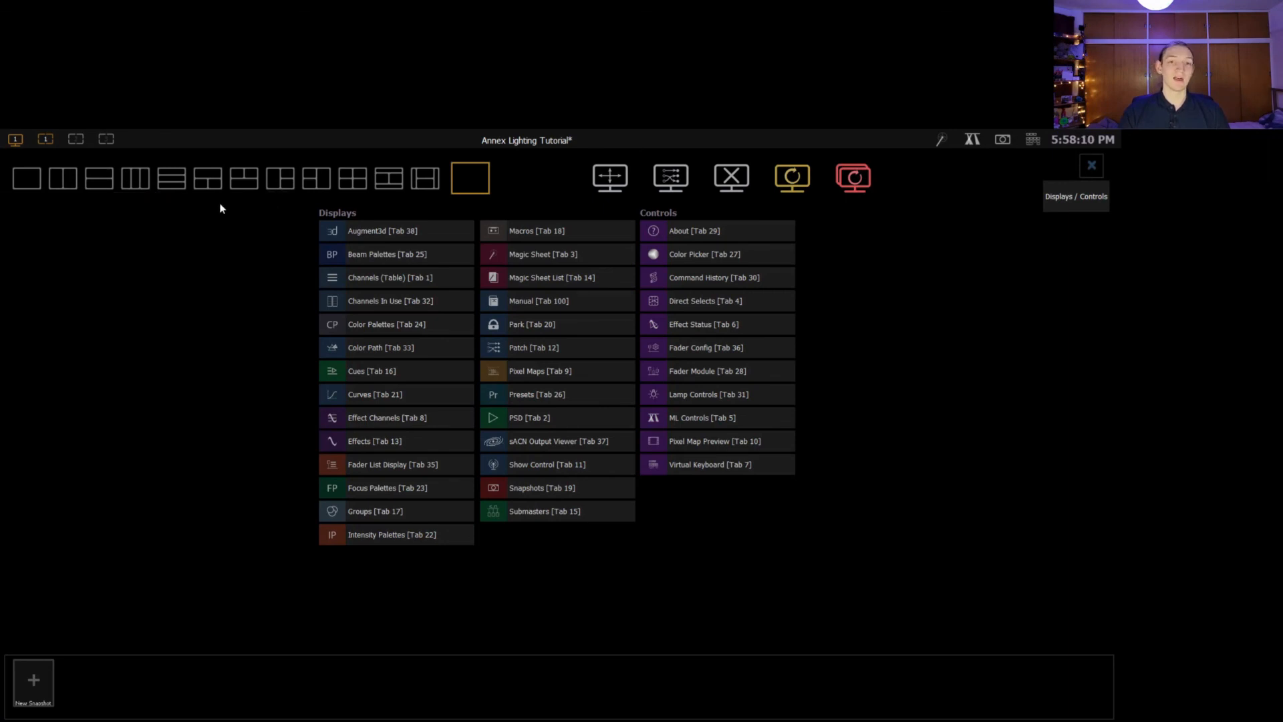
left_click(53, 183)
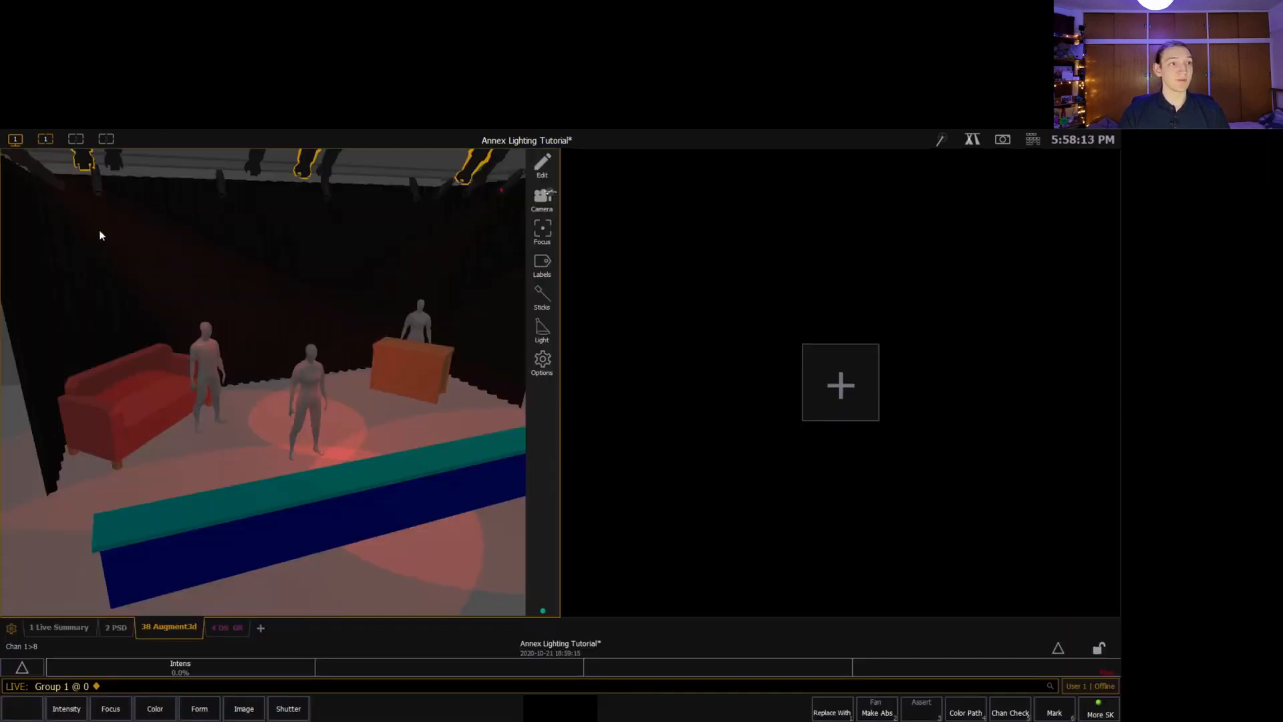
left_click(856, 371)
left_click(724, 300)
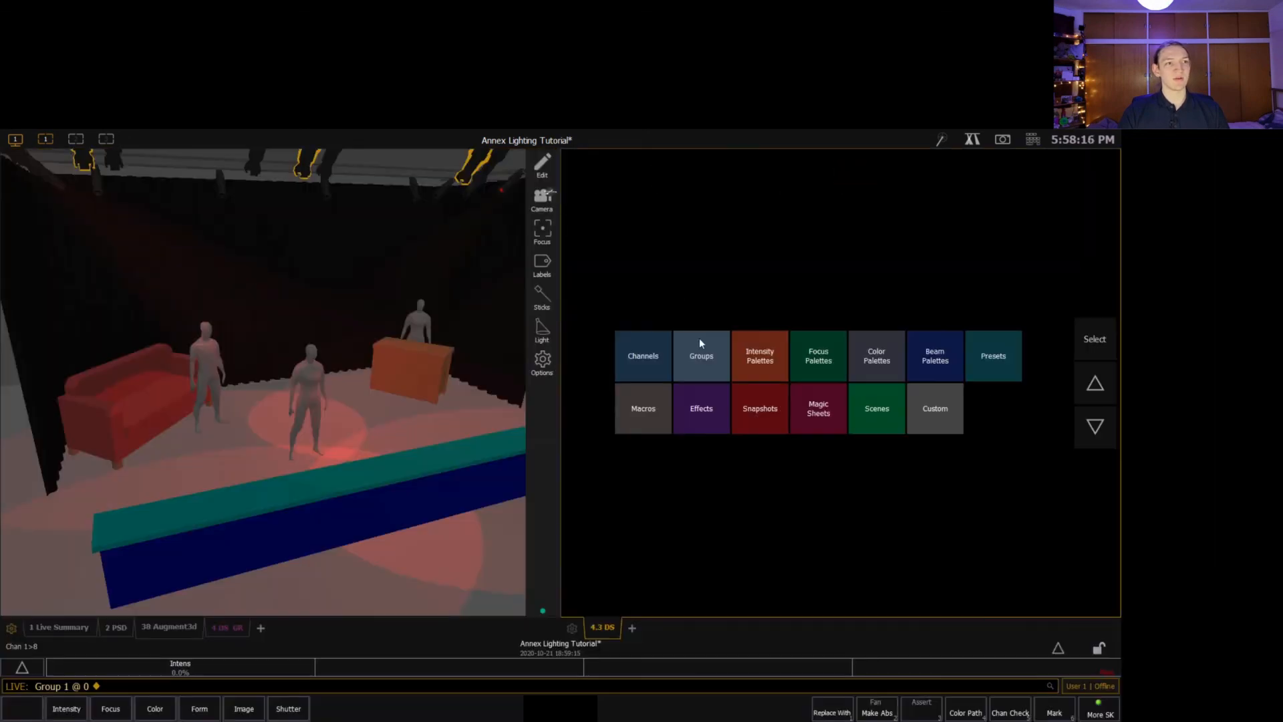
left_click(701, 343)
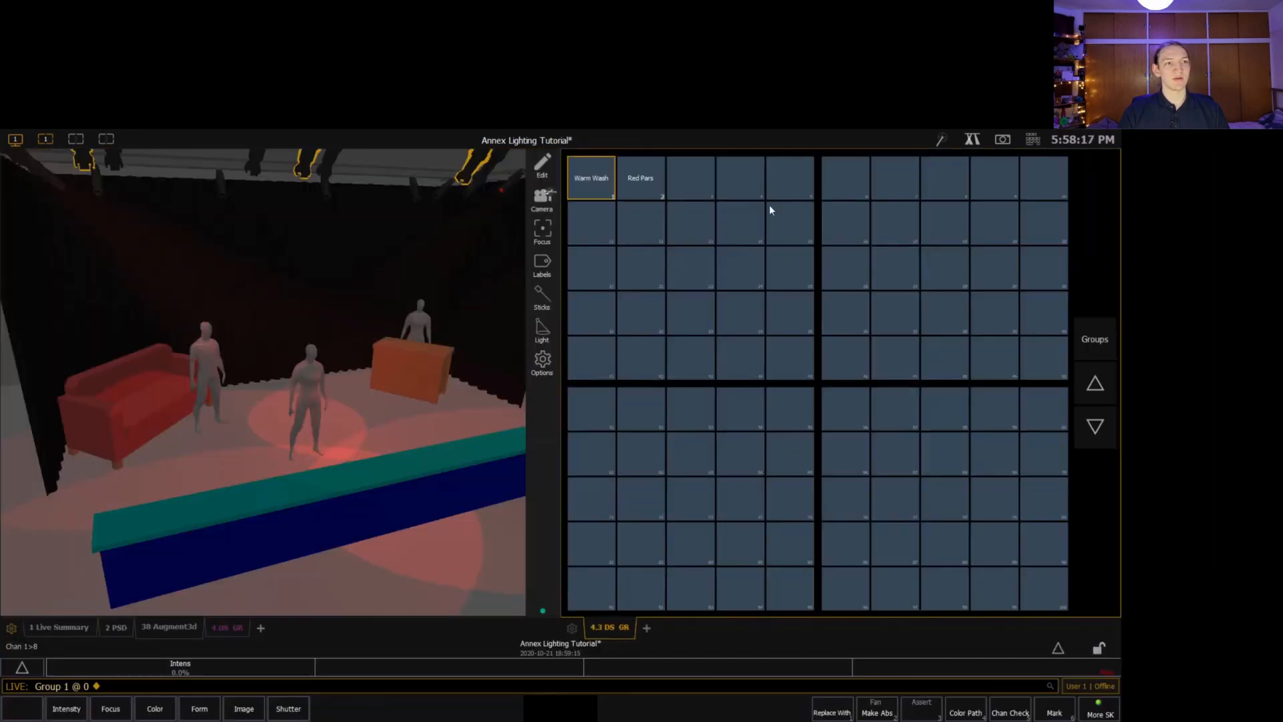
Pick the Red Pars group from the direct selects and set it to 20 percent intensity.
left_click(637, 186)
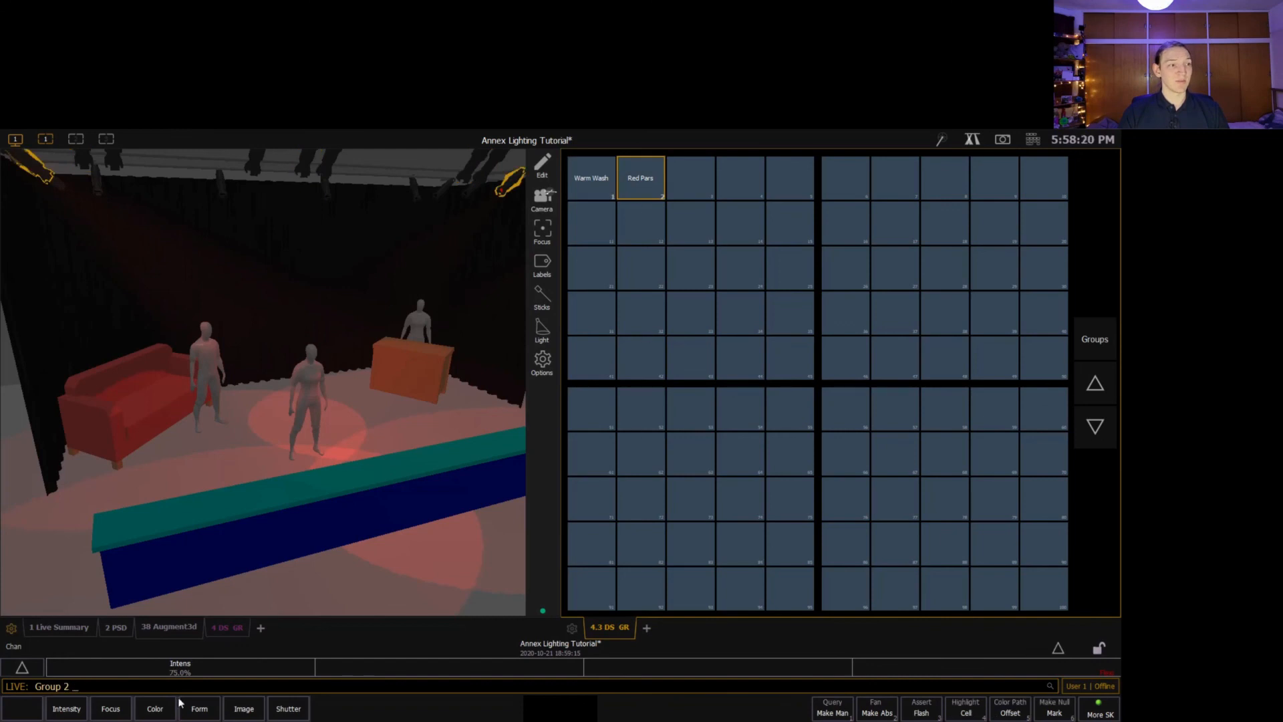
type("a")
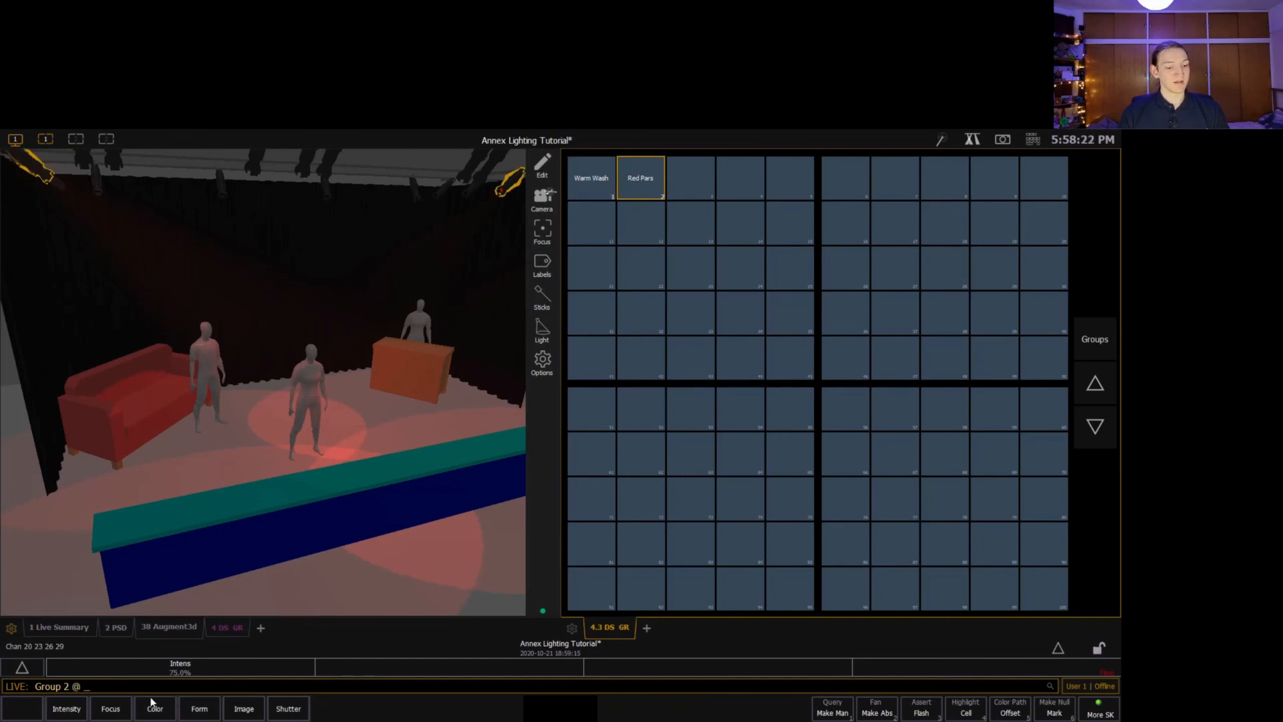
type("20")
key("Return")
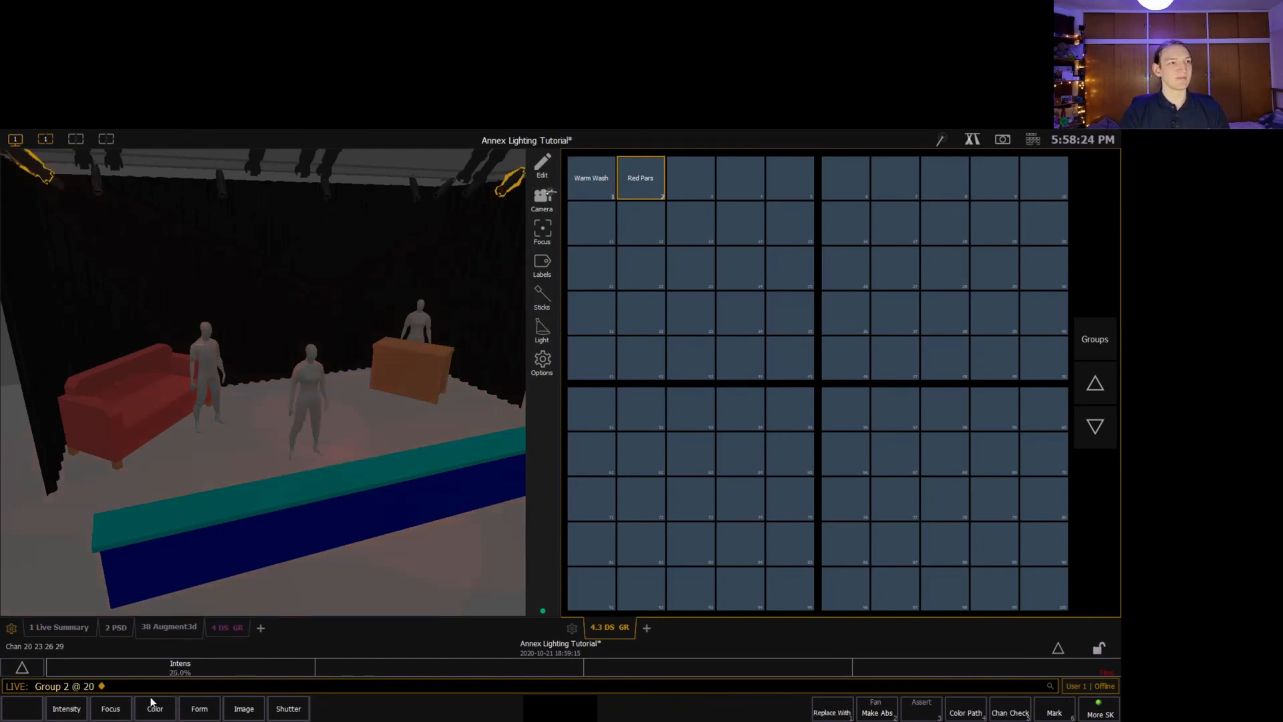